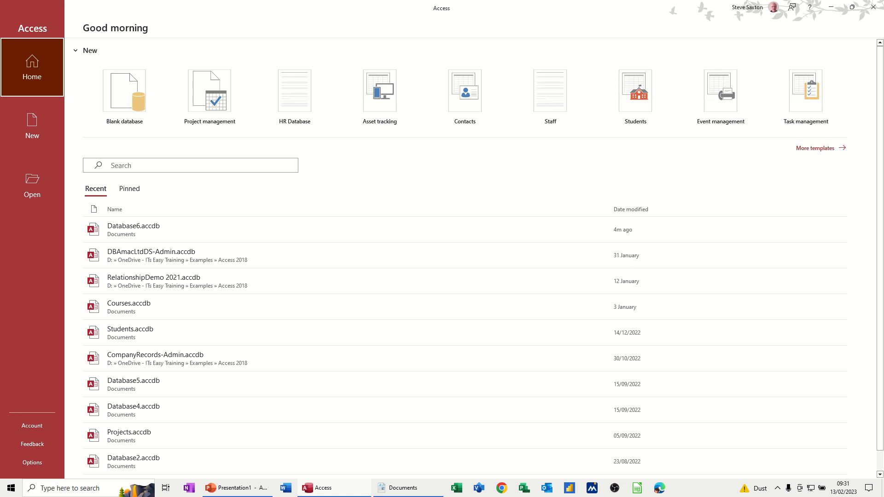
Create a new blank database named ShopDatabase in the Documents folder.
{"action": "left_click", "coordinate": [125, 101]}
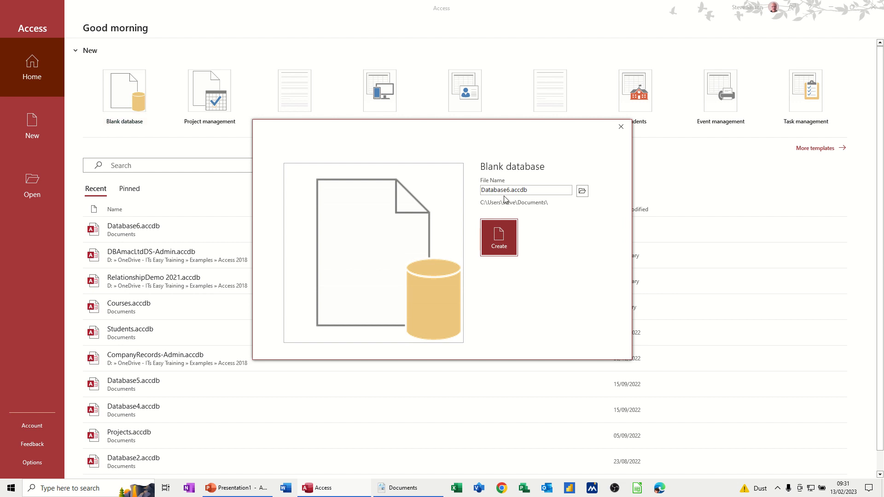
{"action": "left_click", "coordinate": [536, 191]}
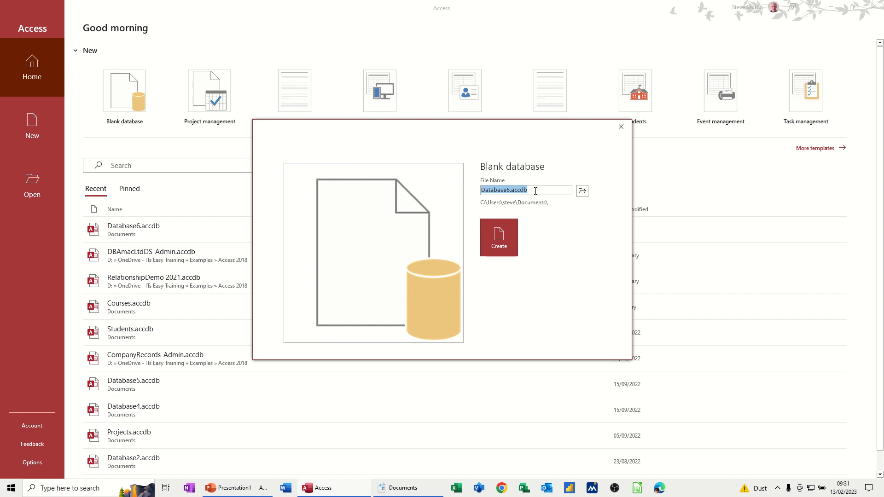
{"action": "type", "text": "ShopDatabase"}
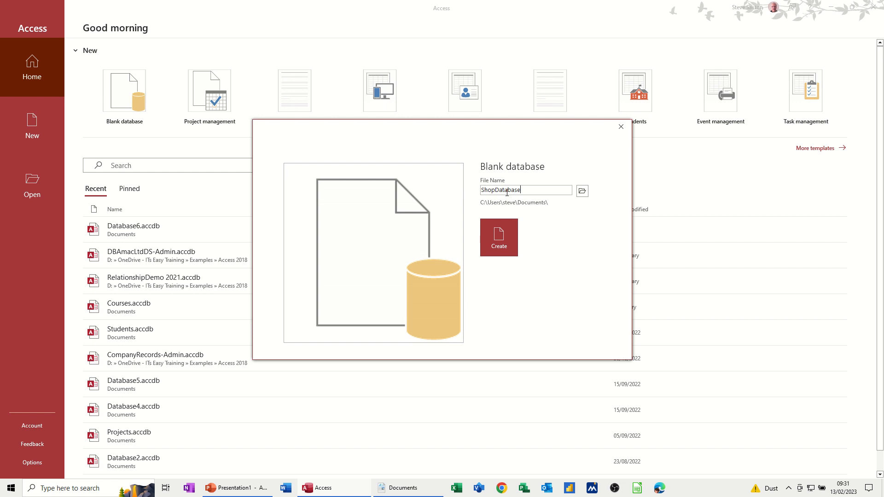
{"action": "left_click", "coordinate": [501, 241]}
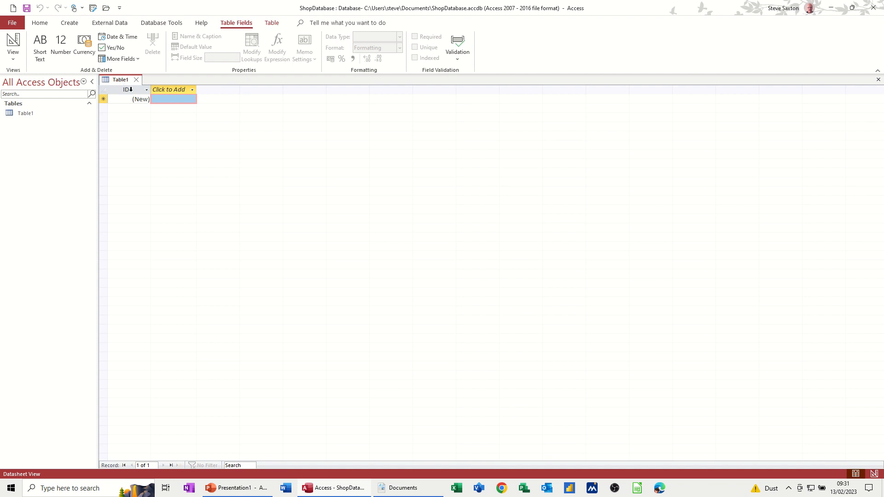
Inspect Table1's ID field data type options, then switch Table1 to Design View.
{"action": "left_click", "coordinate": [131, 89]}
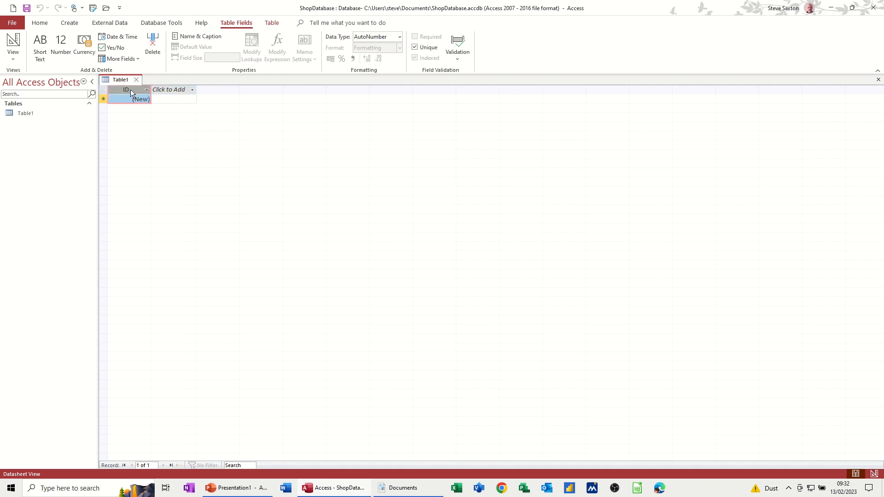
{"action": "left_click", "coordinate": [192, 90]}
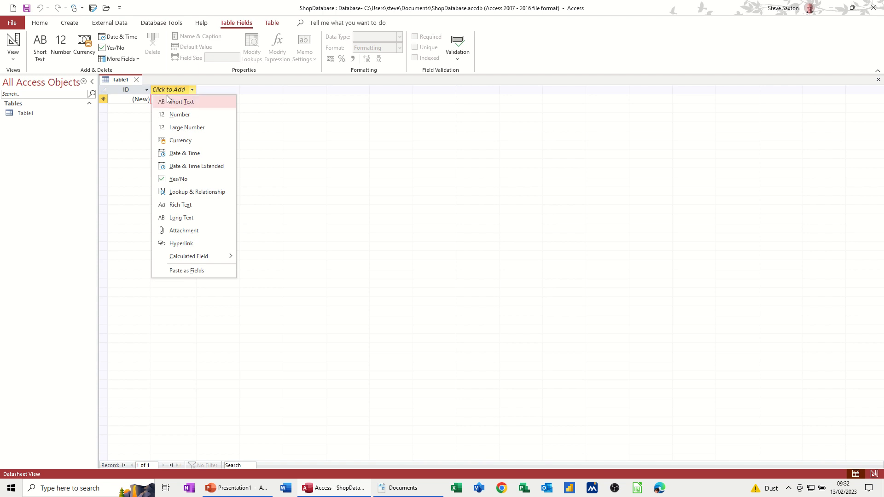
{"action": "left_click", "coordinate": [13, 43]}
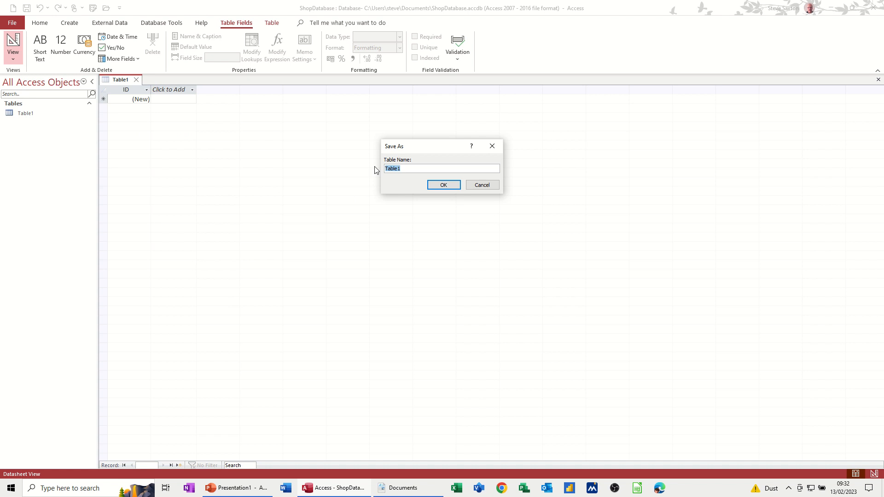
Save the new table under the name TblCustomers.
{"action": "left_click_drag", "start_coordinate": [405, 151], "coordinate": [234, 138]}
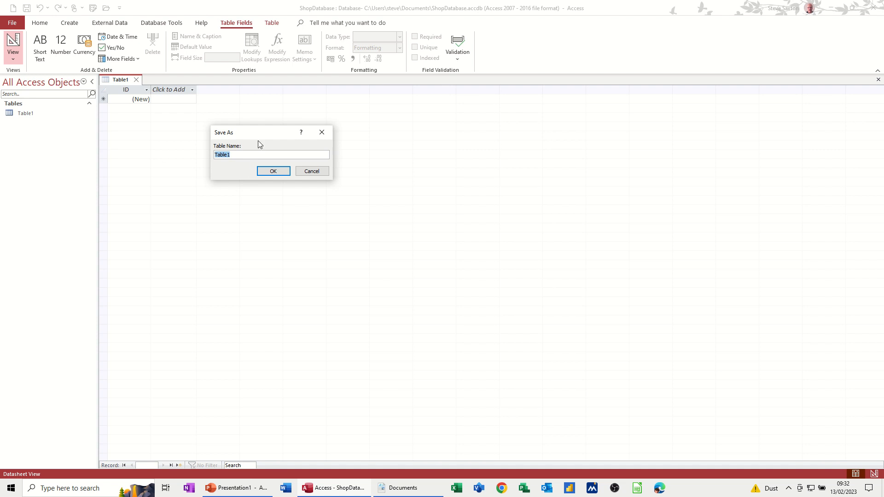
{"action": "type", "text": "TblCustomers"}
{"action": "left_click", "coordinate": [270, 172]}
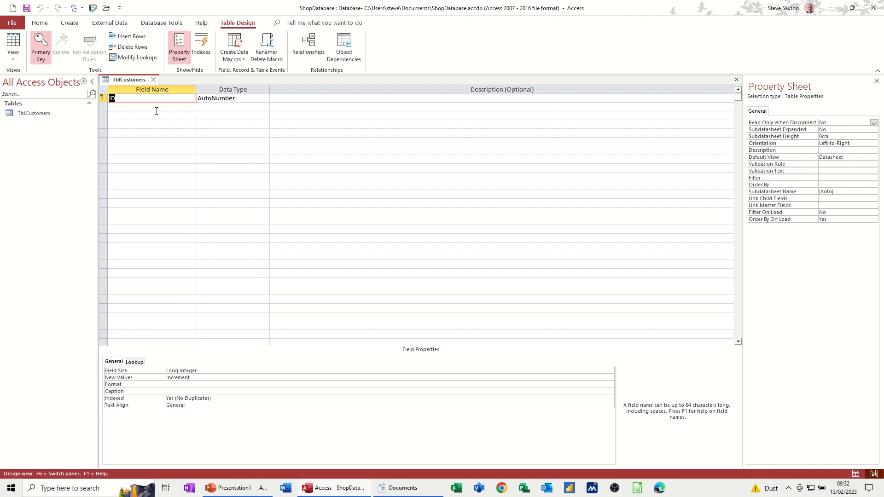
Rename the ID key field to CustomerID.
{"action": "left_click", "coordinate": [111, 100]}
{"action": "type", "text": "Cy"}
{"action": "key", "text": "BackSpace"}
{"action": "type", "text": "ustomer"}
{"action": "left_click", "coordinate": [190, 103]}
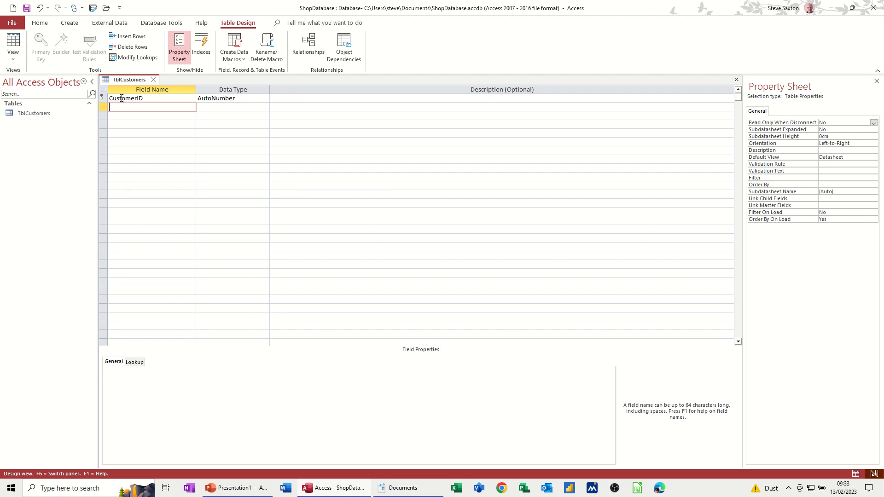
{"action": "left_click", "coordinate": [147, 97]}
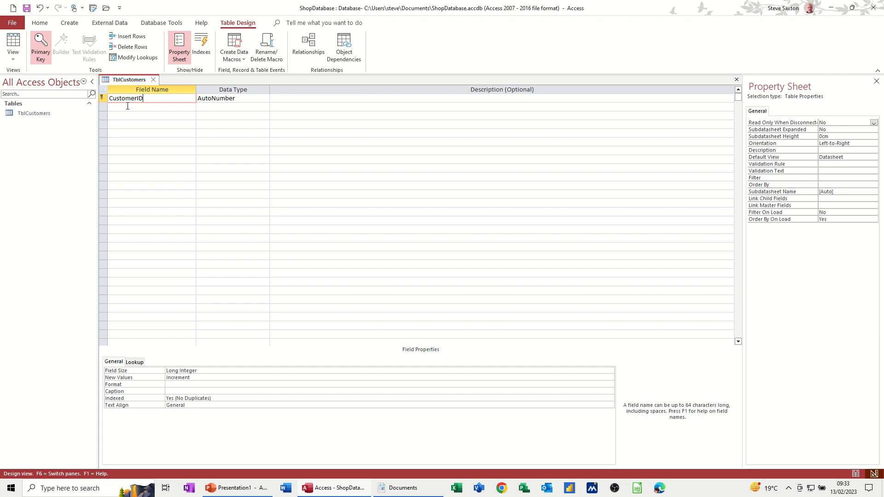
{"action": "left_click", "coordinate": [128, 106]}
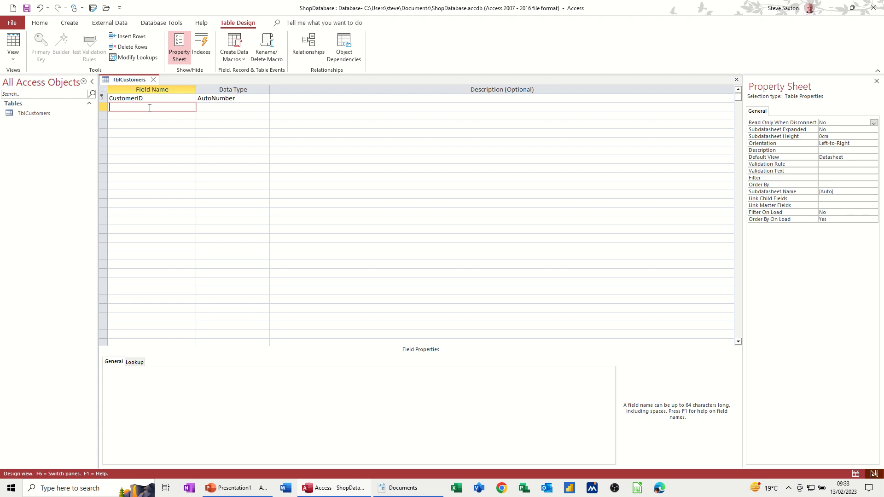
{"action": "type", "text": "Customername"}
Correct the field name to CustomerName and keep it as Short Text.
{"action": "key", "text": "Left"}
{"action": "key", "text": "Left"}
{"action": "key", "text": "Left"}
{"action": "key", "text": "BackSpace"}
{"action": "type", "text": "N"}
{"action": "key", "text": "Tab"}
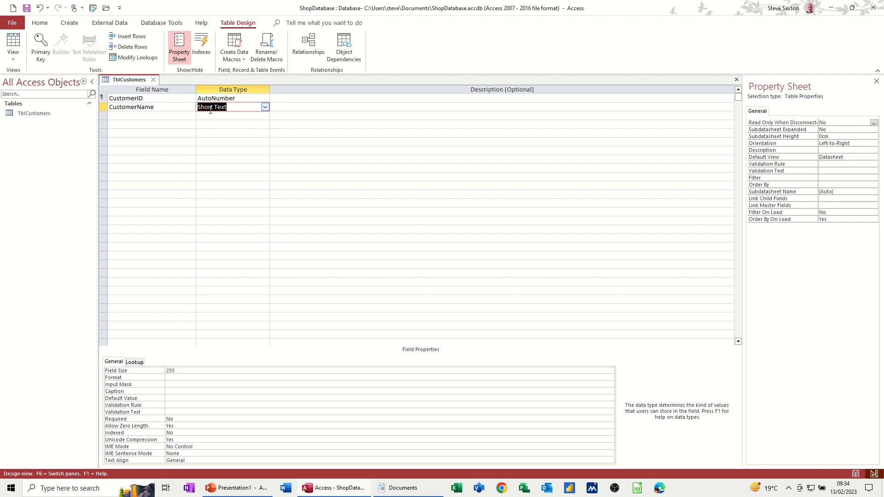
{"action": "left_click", "coordinate": [266, 108]}
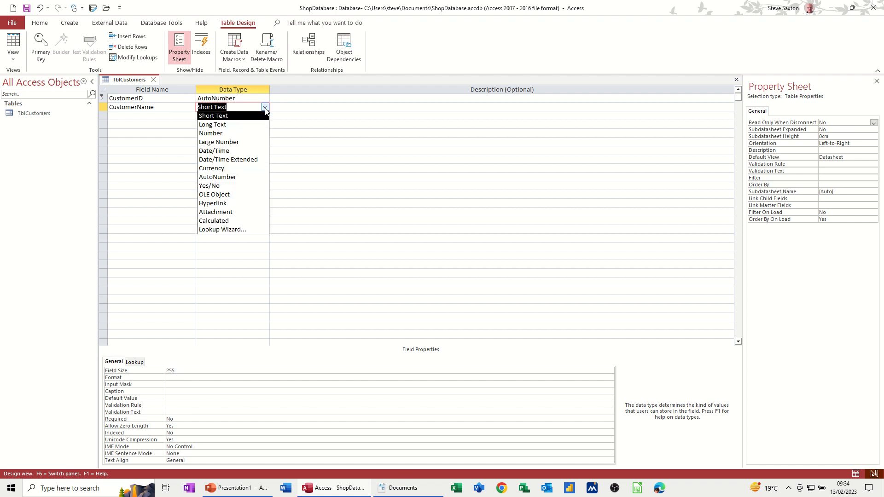
{"action": "left_click", "coordinate": [266, 108]}
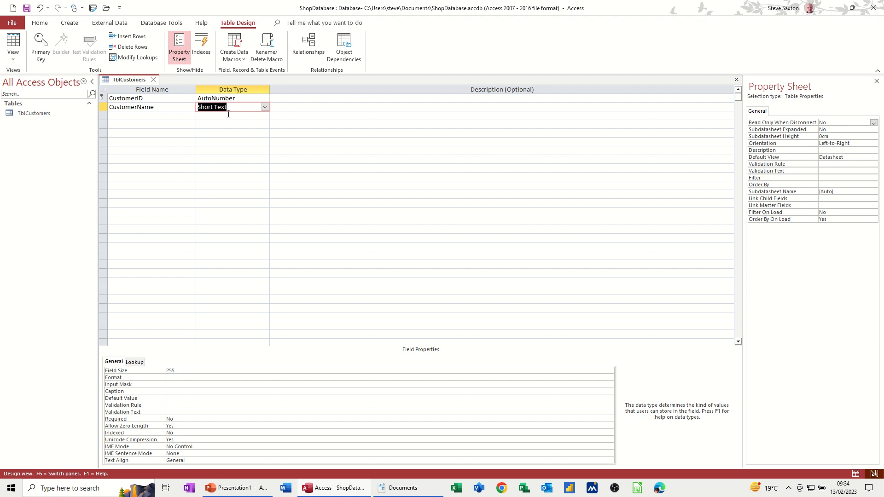
Set CustomerName's Field Size to 100 instead of 255.
{"action": "left_click", "coordinate": [177, 372]}
{"action": "key", "text": "BackSpace"}
{"action": "key", "text": "BackSpace"}
{"action": "key", "text": "BackSpace"}
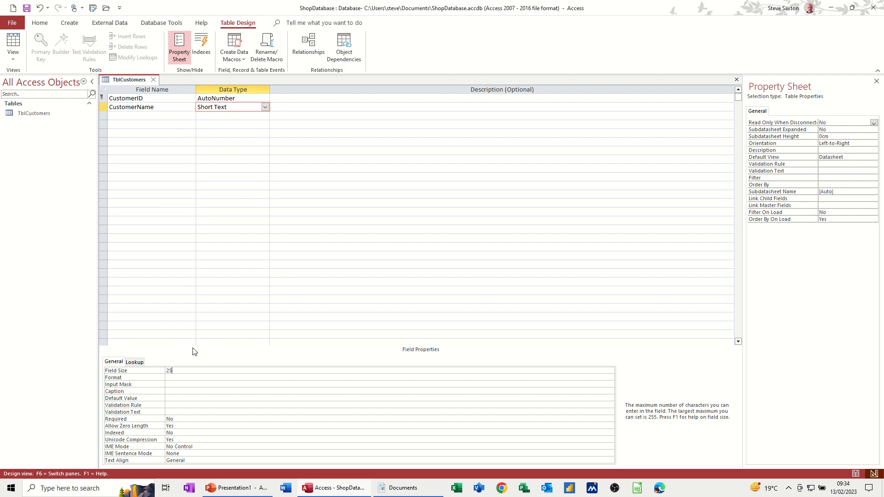
{"action": "type", "text": "100"}
{"action": "left_click", "coordinate": [185, 378]}
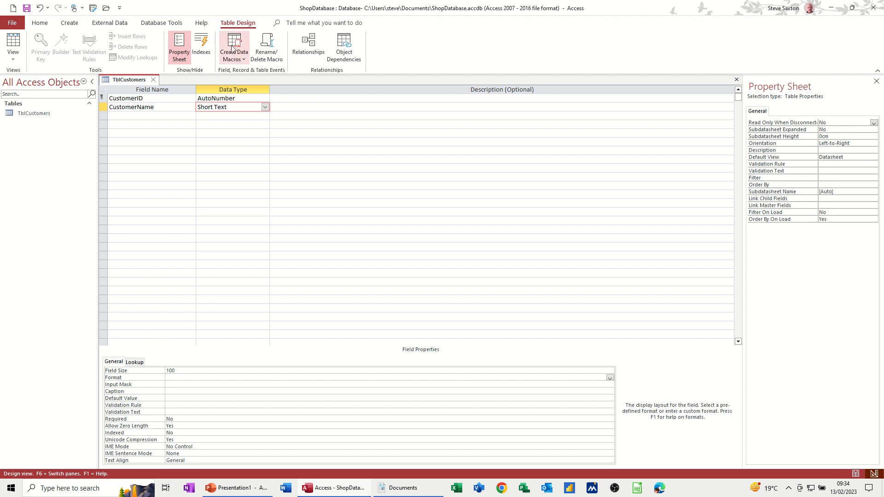
{"action": "left_click", "coordinate": [266, 108]}
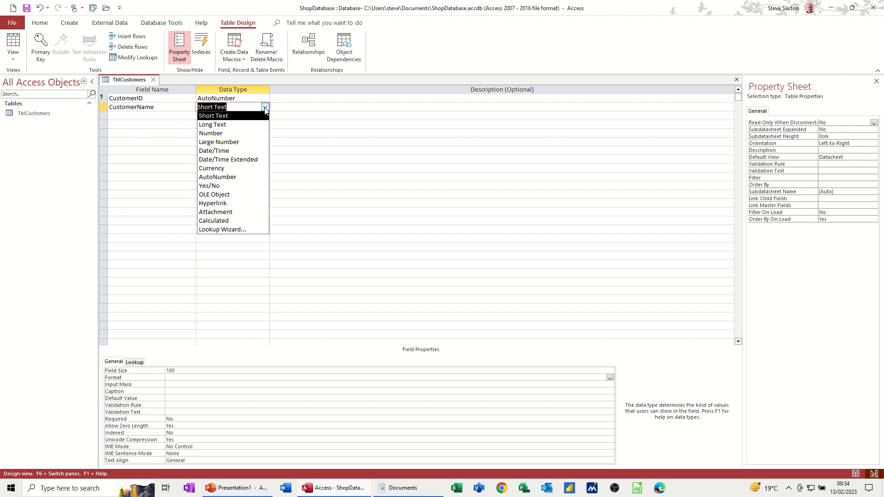
{"action": "left_click", "coordinate": [266, 109]}
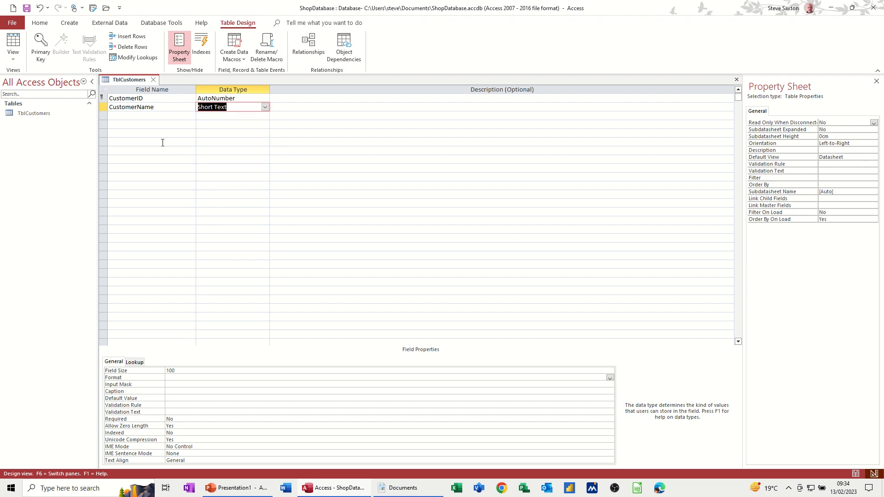
{"action": "left_click", "coordinate": [143, 116]}
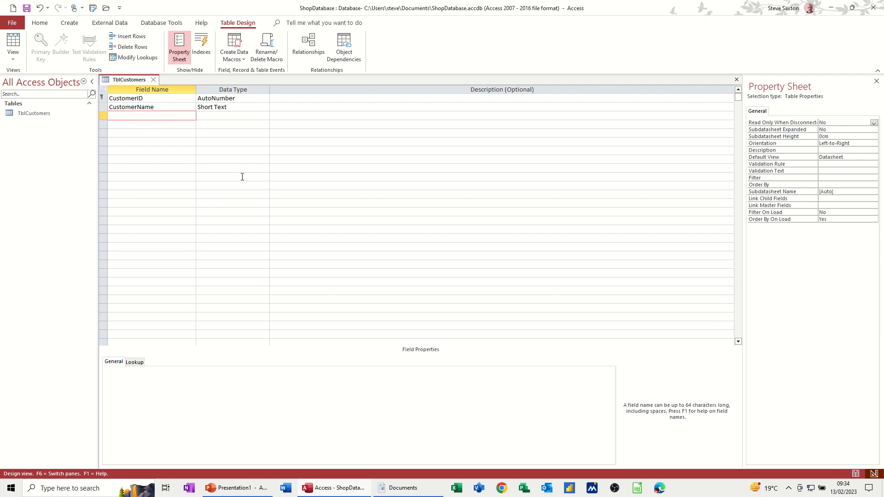
Add a CustomerAddress field as Short Text after briefly trying Long Text.
{"action": "type", "text": "CustomerAAdress"}
{"action": "type", "text": "d"}
{"action": "left_click", "coordinate": [210, 117]}
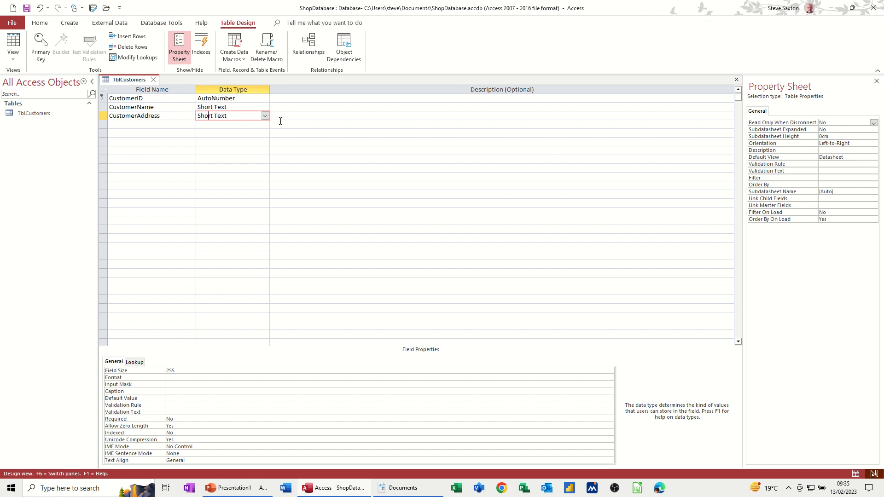
{"action": "left_click", "coordinate": [265, 116]}
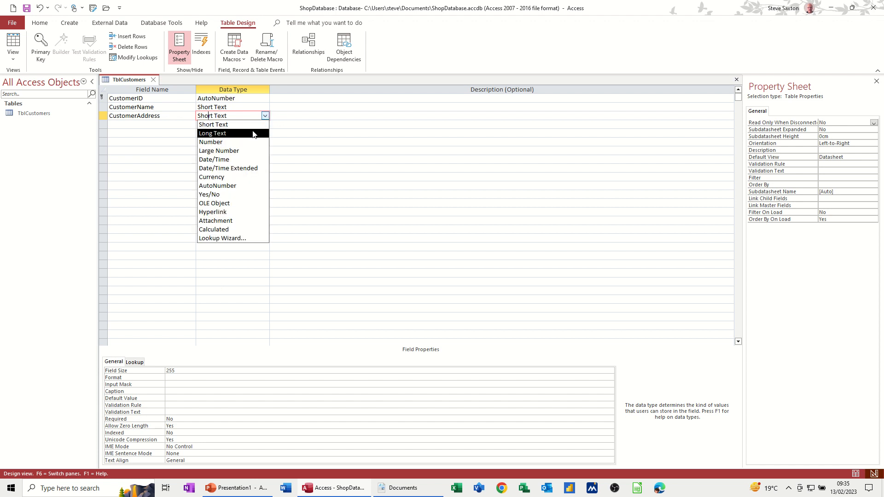
{"action": "left_click", "coordinate": [253, 133]}
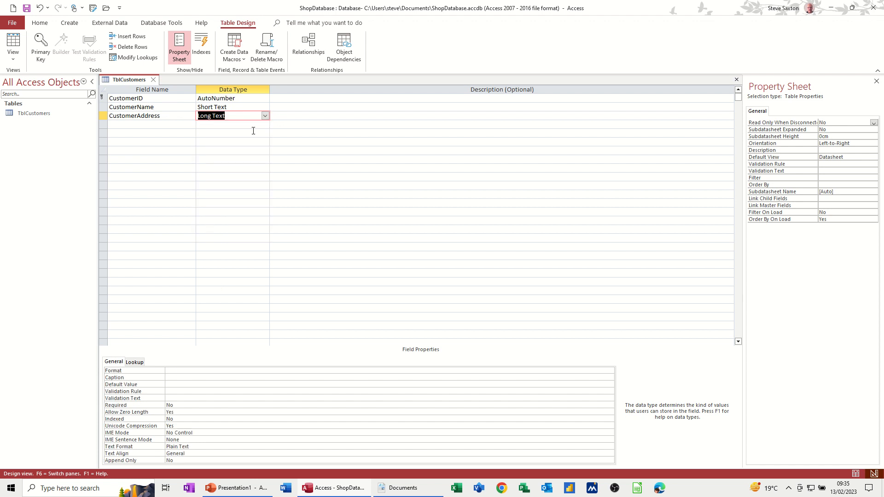
{"action": "left_click", "coordinate": [264, 115]}
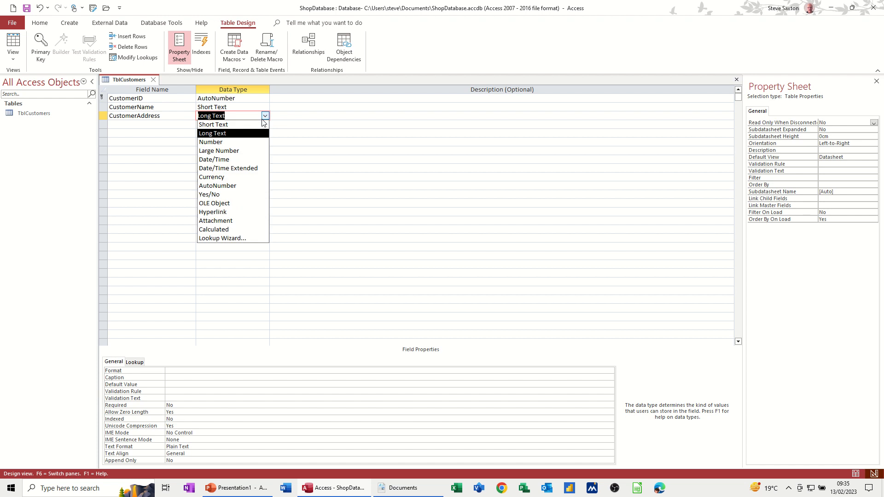
{"action": "left_click", "coordinate": [222, 123]}
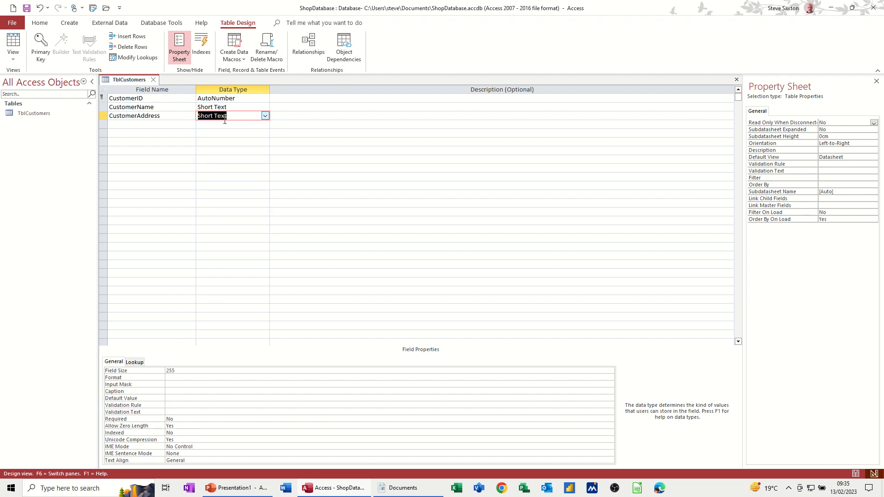
{"action": "left_click", "coordinate": [141, 124]}
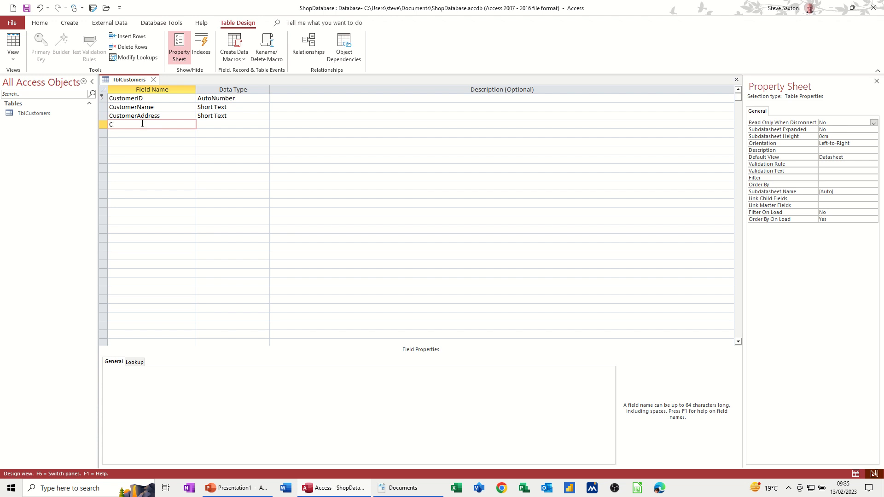
Add a CustomerCity Short Text field with Field Size 100.
{"action": "type", "text": "CustomerCity"}
{"action": "key", "text": "Tab"}
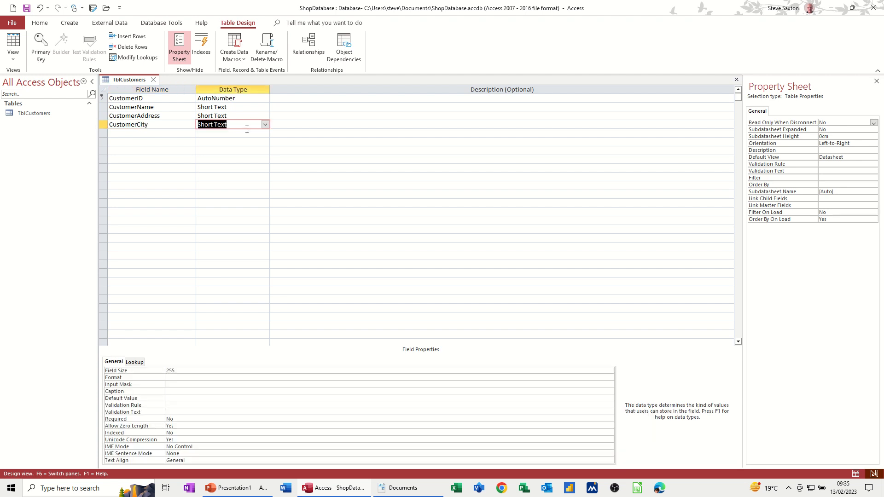
{"action": "left_click", "coordinate": [184, 371]}
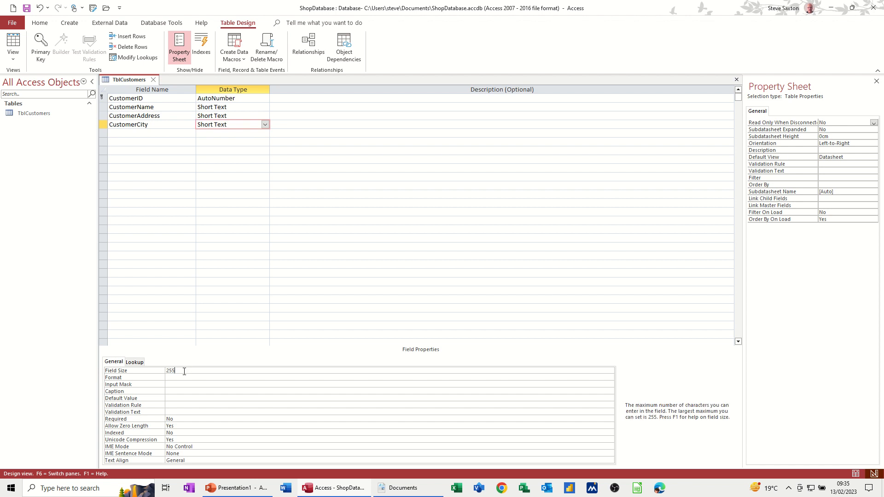
{"action": "left_click_drag", "start_coordinate": [185, 372], "coordinate": [167, 372]}
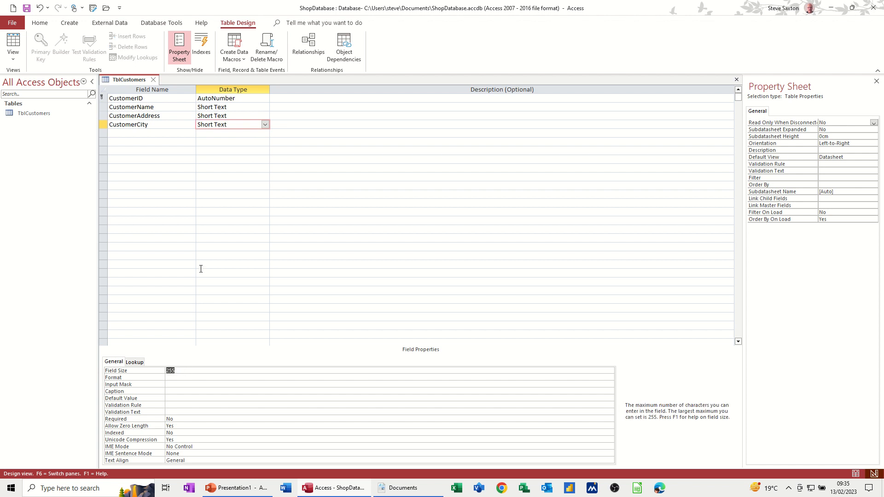
{"action": "type", "text": "100"}
{"action": "left_click", "coordinate": [173, 376]}
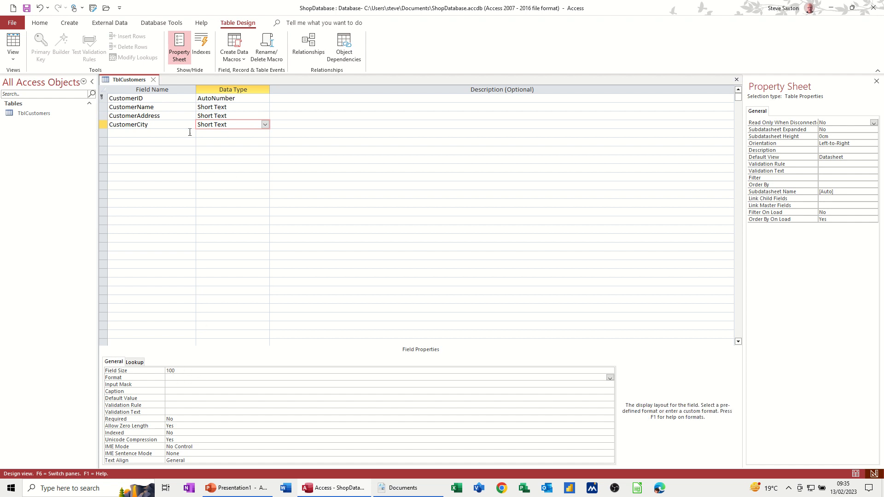
Add a PostCode Short Text field with Field Size 50.
{"action": "left_click", "coordinate": [143, 133]}
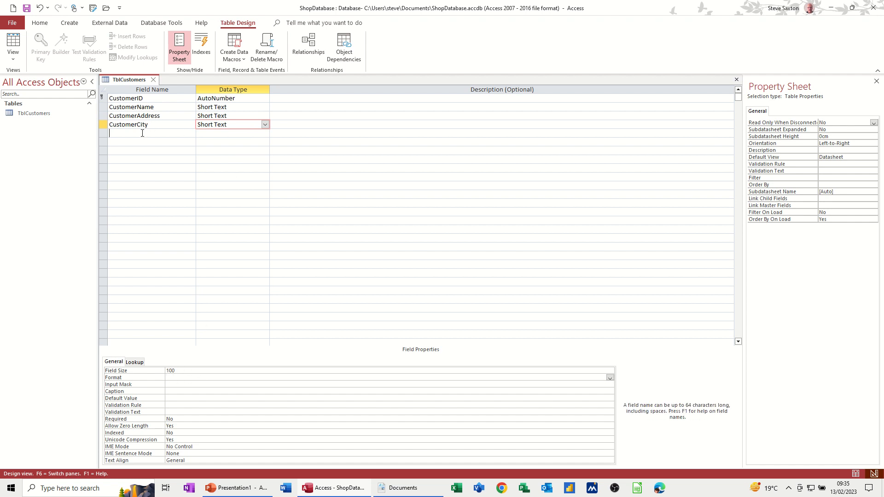
{"action": "type", "text": "P"}
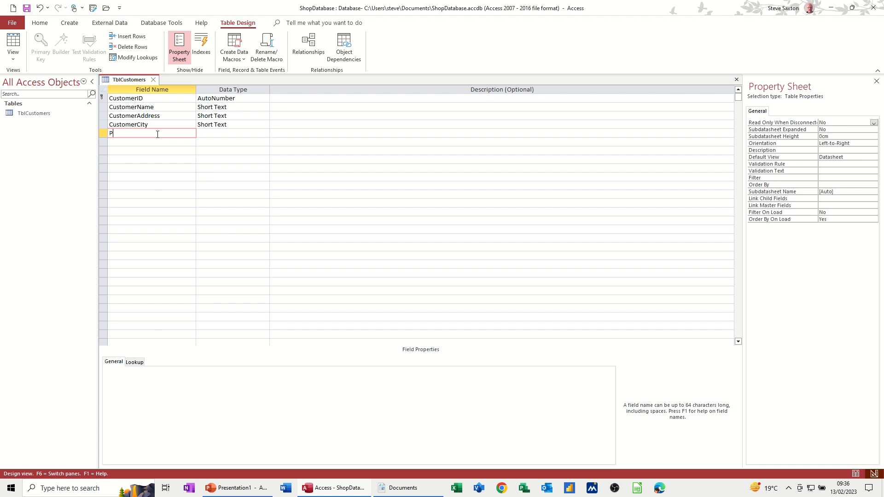
{"action": "type", "text": "ostCode"}
{"action": "key", "text": "Tab"}
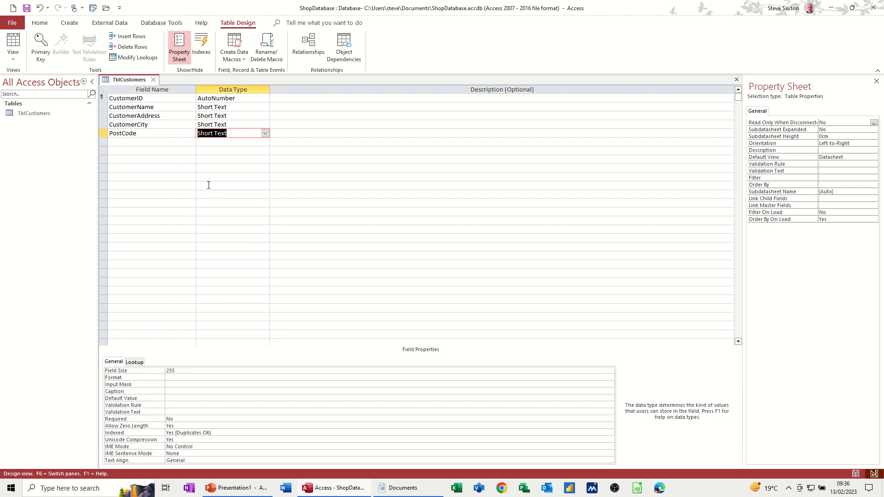
{"action": "key", "text": "F6"}
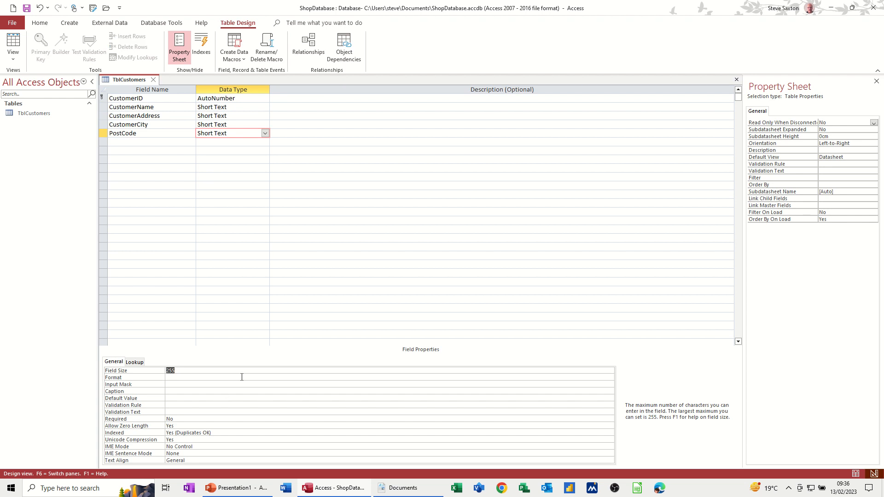
{"action": "type", "text": "50"}
Add an Email field with the Hyperlink data type.
{"action": "left_click", "coordinate": [128, 140]}
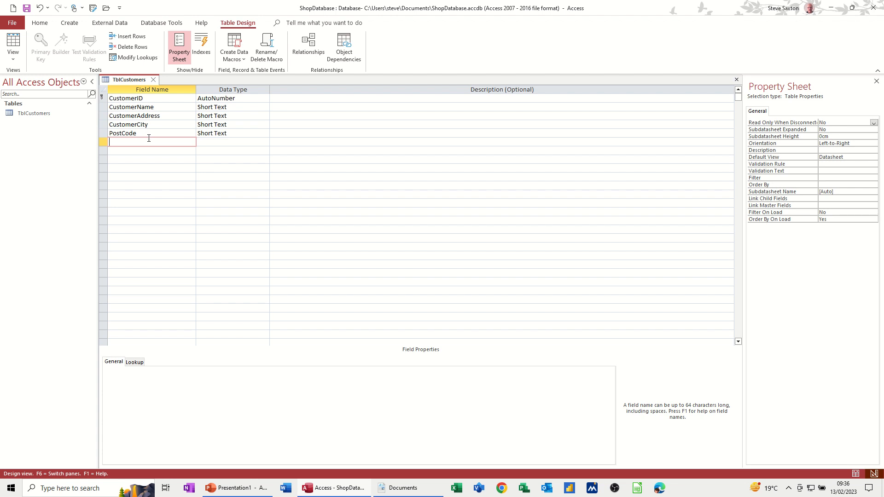
{"action": "type", "text": "Email"}
{"action": "key", "text": "Tab"}
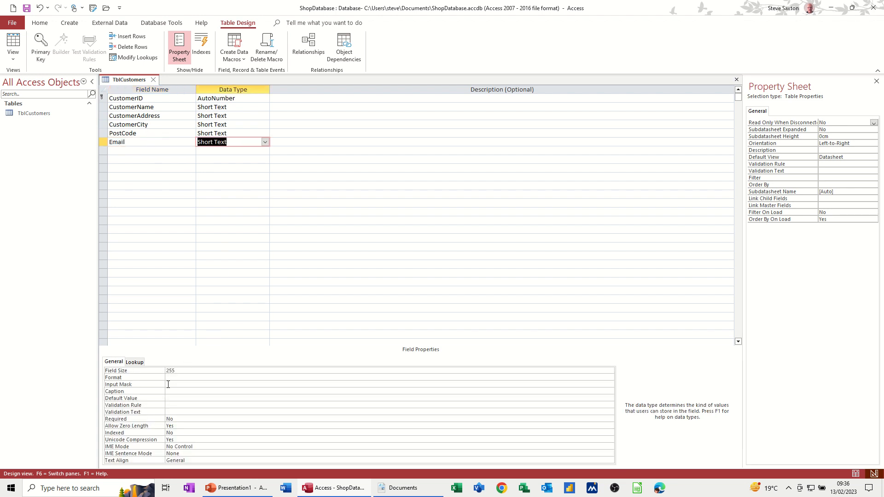
{"action": "left_click", "coordinate": [266, 142]}
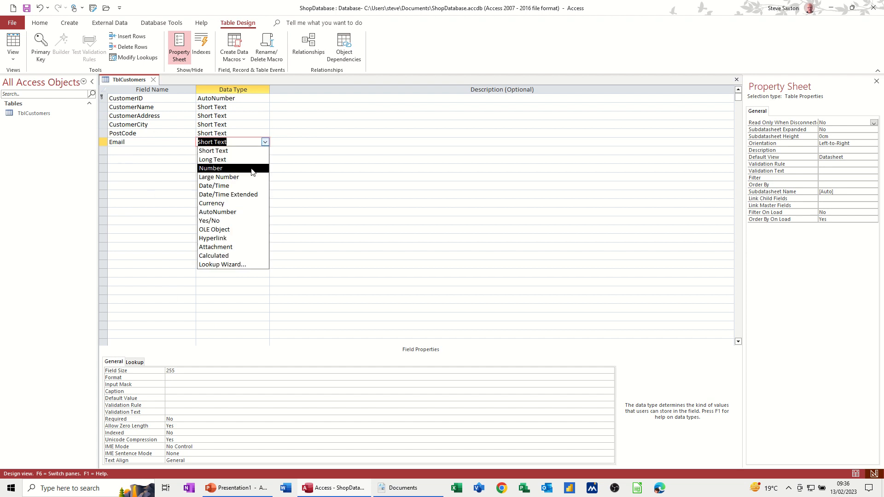
{"action": "left_click", "coordinate": [227, 238]}
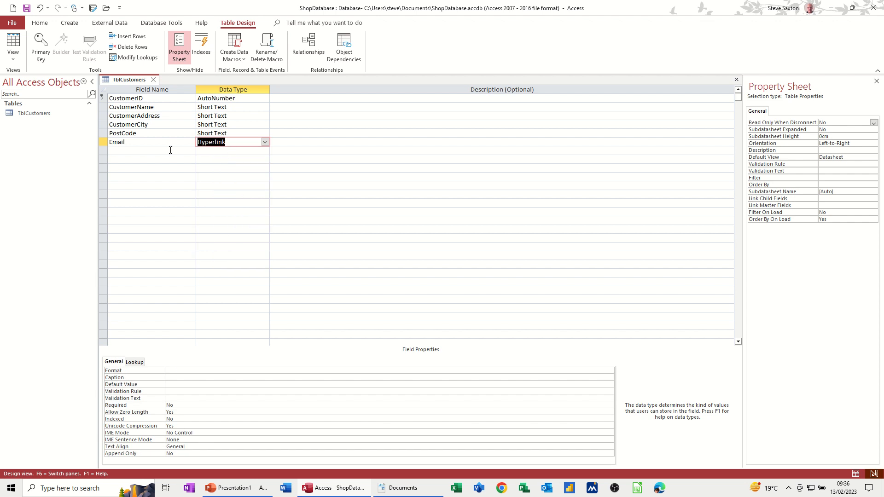
Add a field named DateOfSale below Email.
{"action": "left_click", "coordinate": [142, 151]}
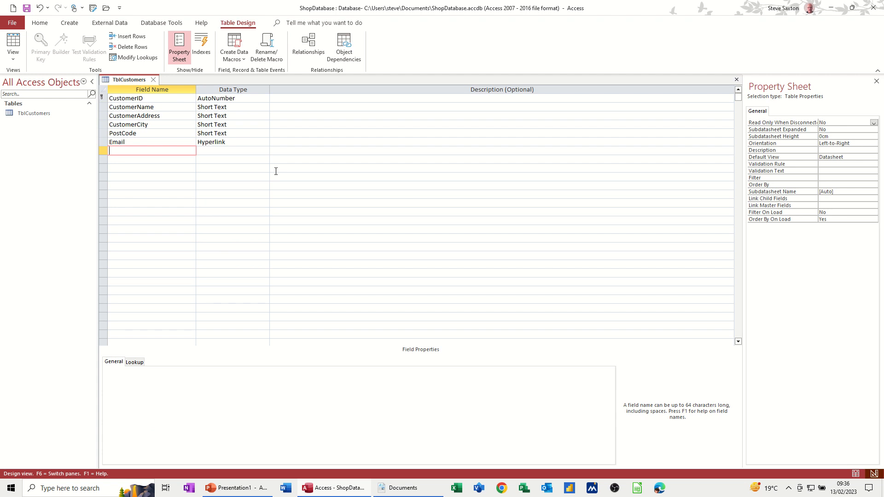
{"action": "type", "text": "DateOfSale"}
{"action": "key", "text": "Tab"}
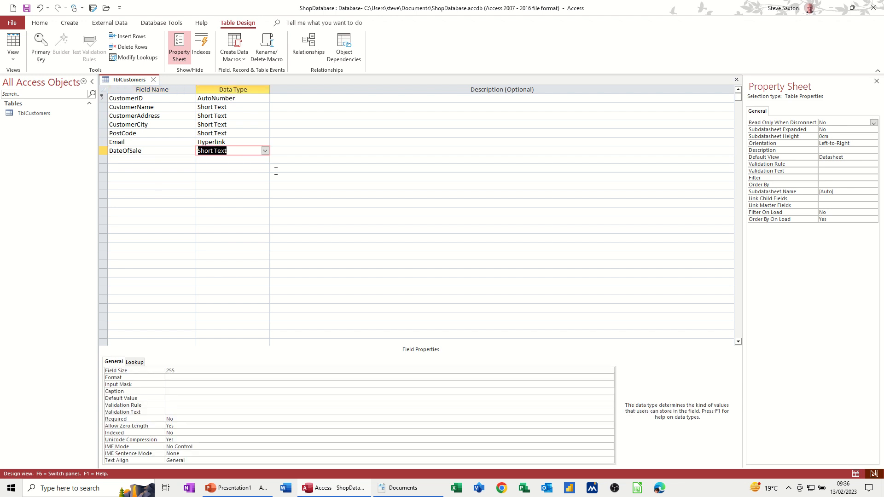
Make DateOfSale a Date/Time field and launch its Input Mask Wizard.
{"action": "type", "text": "date/Time"}
{"action": "left_click", "coordinate": [171, 383]}
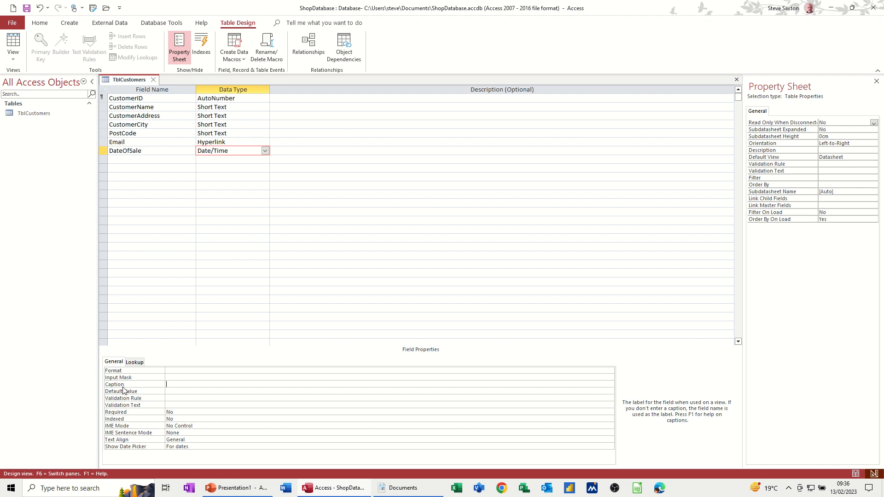
{"action": "left_click", "coordinate": [176, 378]}
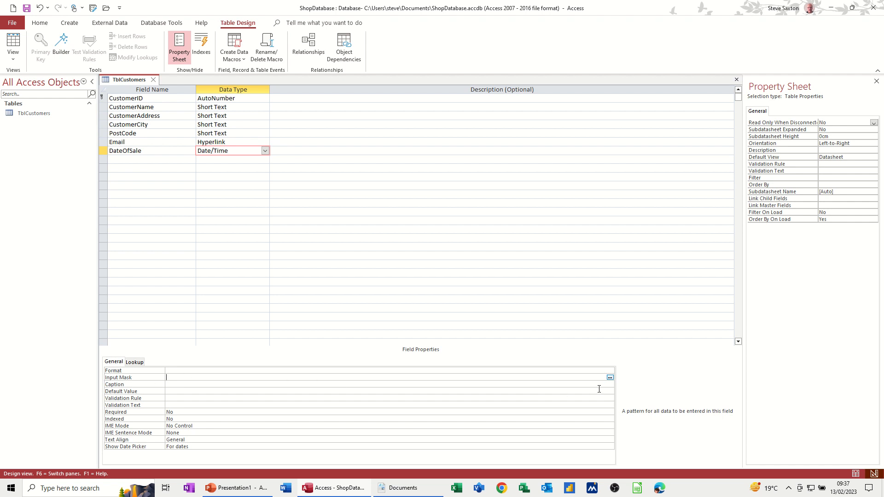
{"action": "left_click", "coordinate": [610, 378]}
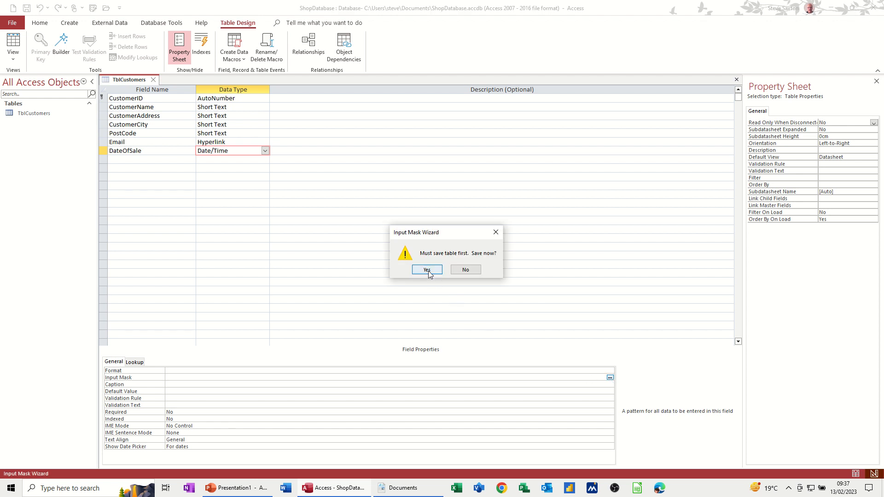
Apply the Short Date input mask 00/00/0000;0;_ to DateOfSale and save the table design.
{"action": "left_click", "coordinate": [427, 270]}
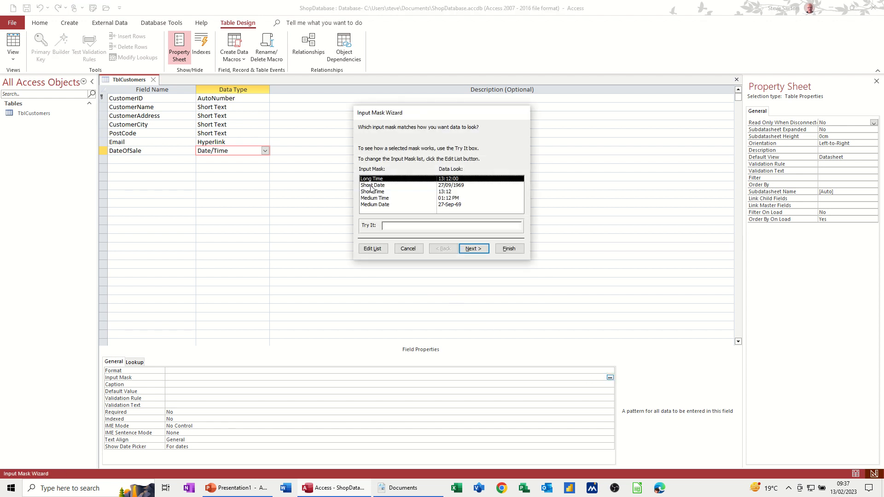
{"action": "left_click", "coordinate": [371, 185]}
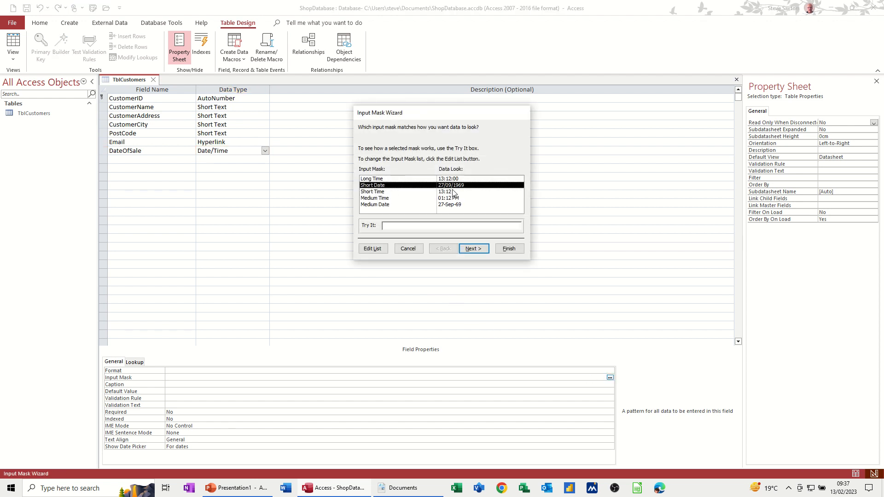
{"action": "left_click", "coordinate": [403, 226]}
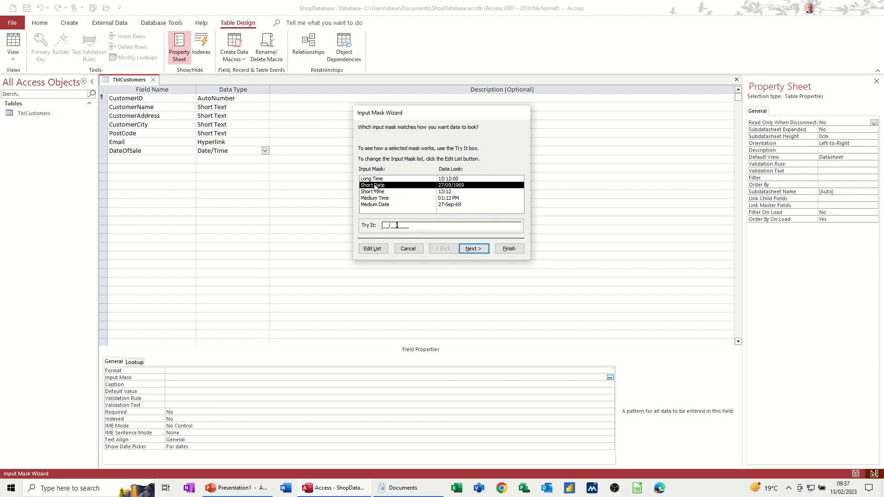
{"action": "left_click", "coordinate": [510, 249]}
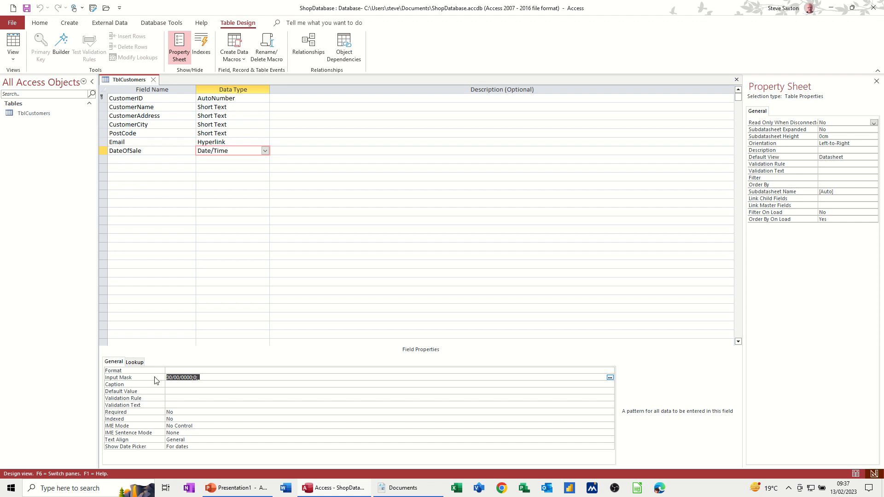
{"action": "left_click", "coordinate": [180, 384]}
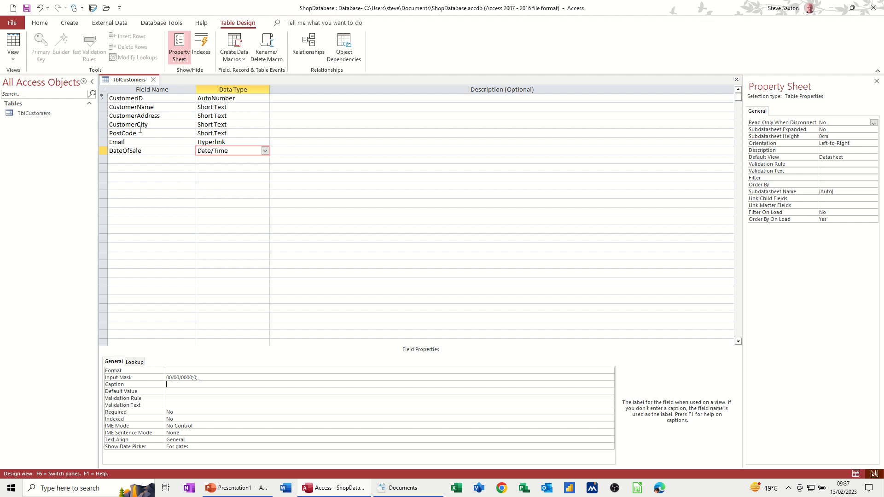
{"action": "left_click", "coordinate": [26, 8]}
Open TblCustomers in Datasheet View and autofit the CustomerName, CustomerAddress and CustomerCity columns.
{"action": "left_click", "coordinate": [13, 43]}
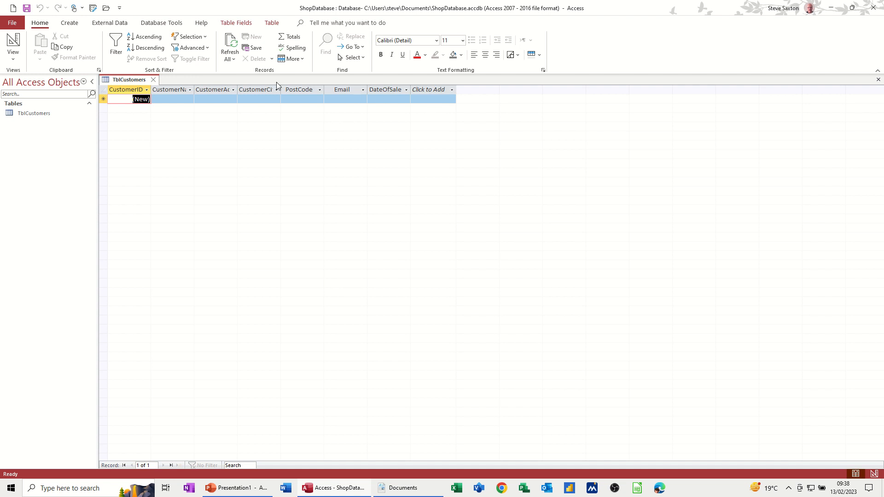
{"action": "double_click", "coordinate": [194, 90]}
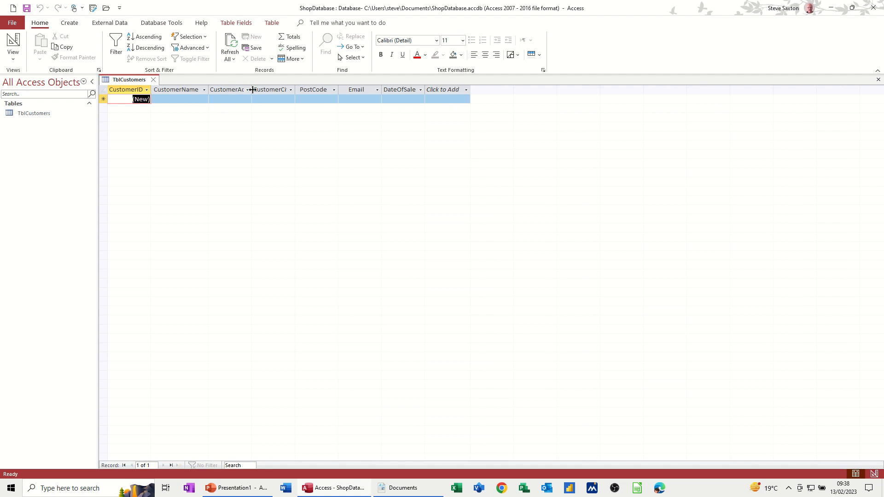
{"action": "double_click", "coordinate": [252, 89]}
{"action": "double_click", "coordinate": [317, 90]}
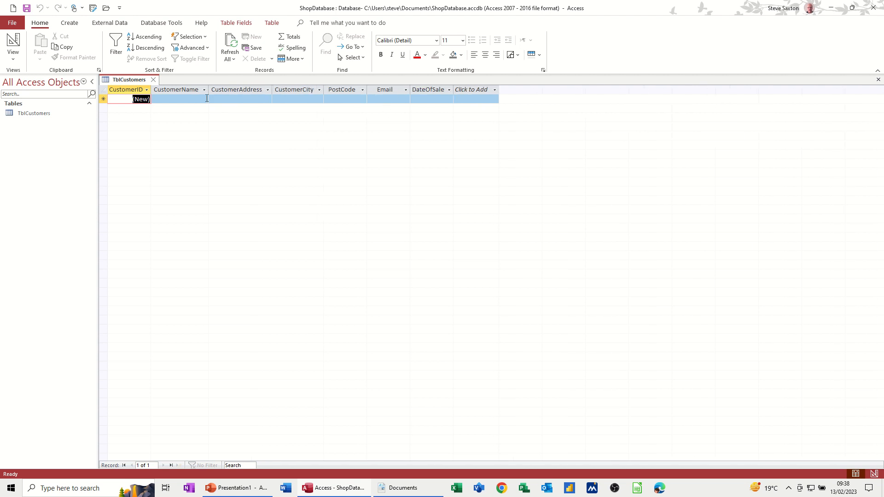
Enter the first customer's name, address, city, postcode and e-mail, with today's date as DateOfSale.
{"action": "left_click", "coordinate": [187, 101]}
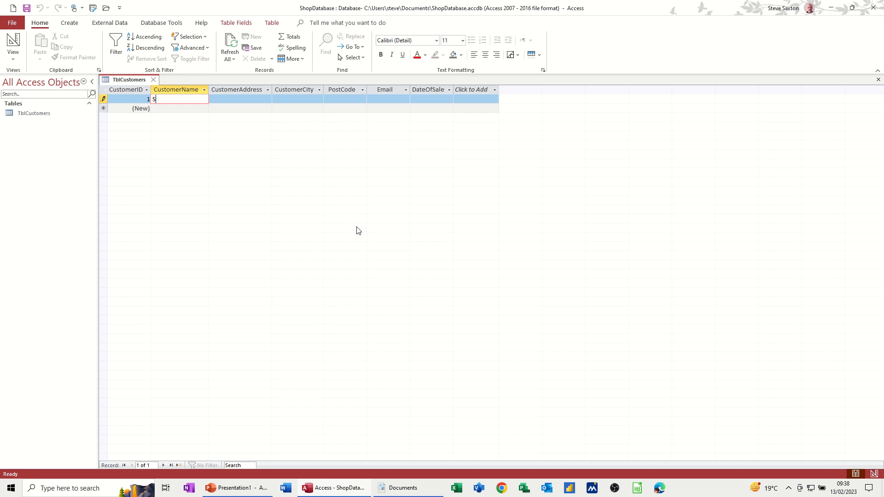
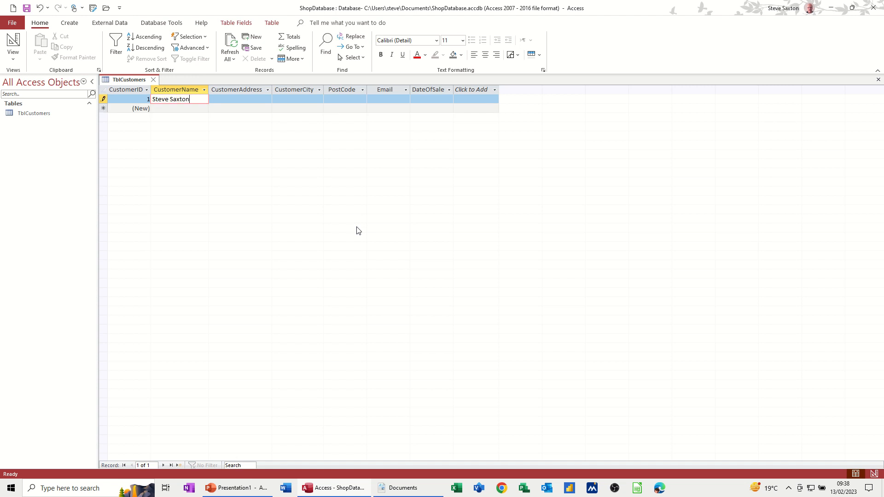
{"action": "key", "text": "Tab"}
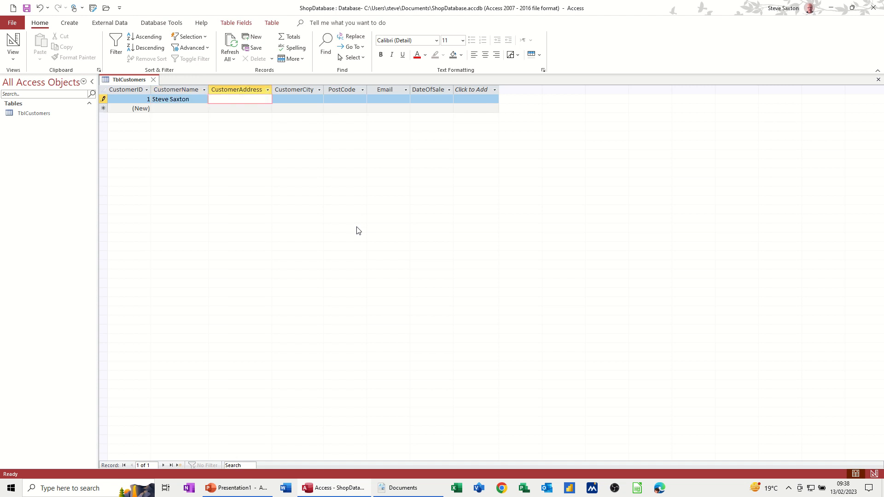
{"action": "key", "text": "Tab"}
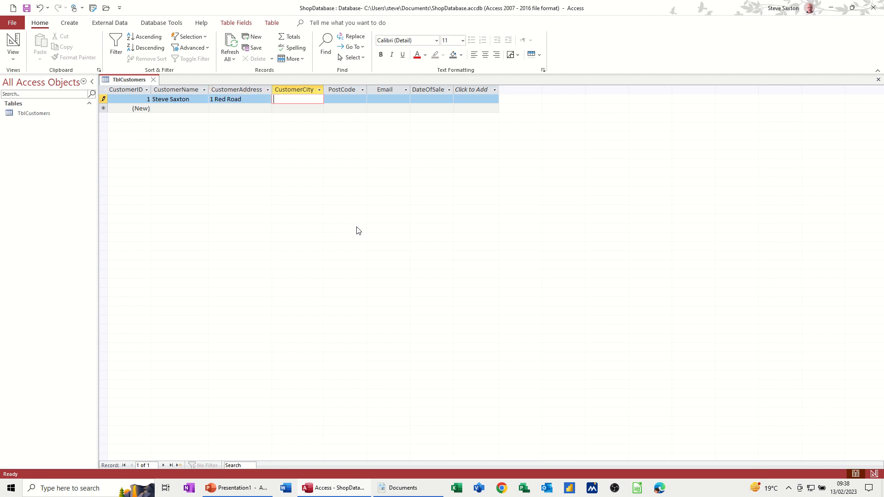
{"action": "type", "text": "Leedsa"}
{"action": "key", "text": "Tab"}
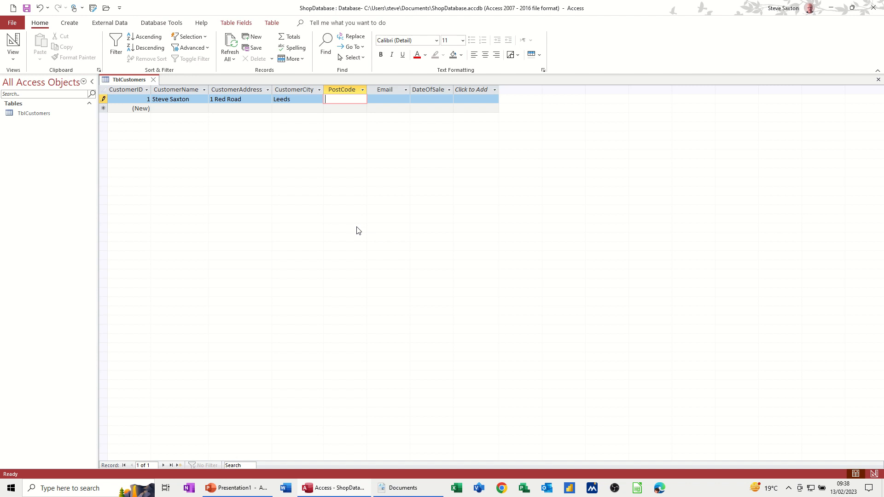
{"action": "type", "text": "LE1 2RT"}
{"action": "key", "text": "Tab"}
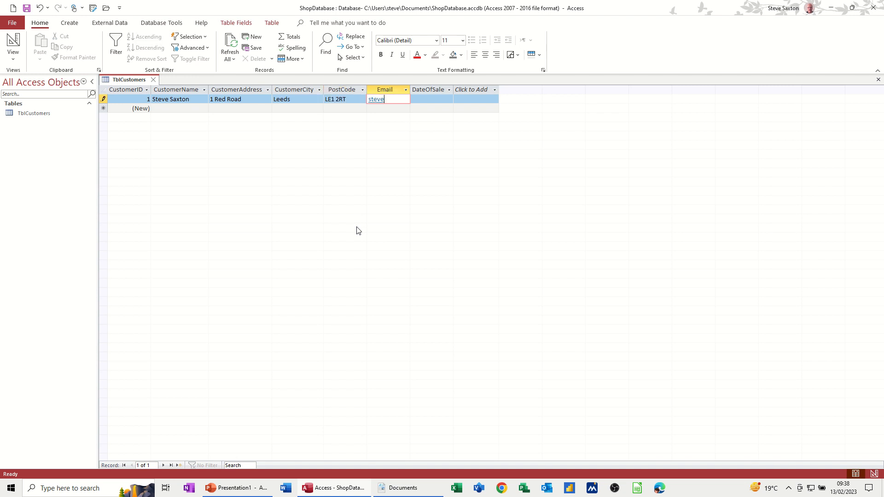
{"action": "key", "text": "Tab"}
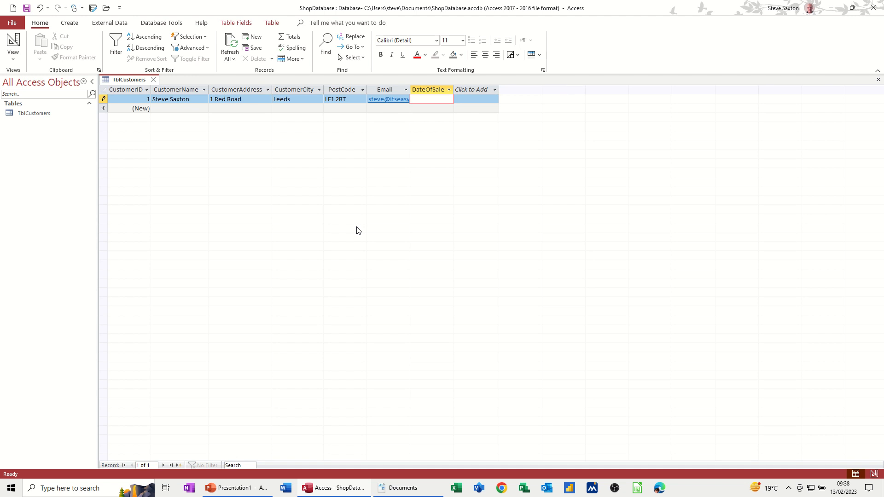
{"action": "key", "text": "ctrl+semicolon"}
{"action": "key", "text": "Tab"}
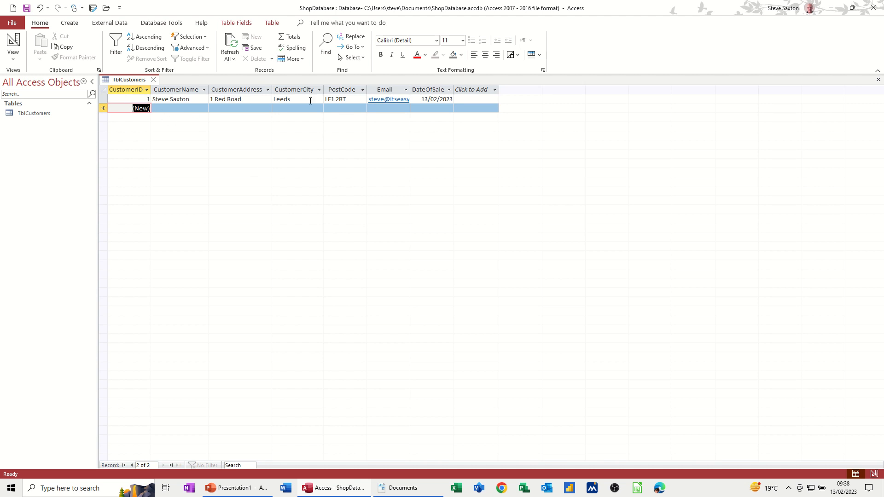
Follow the customer's Email hyperlink into Outlook, then discard the new message without saving.
{"action": "left_click", "coordinate": [391, 104]}
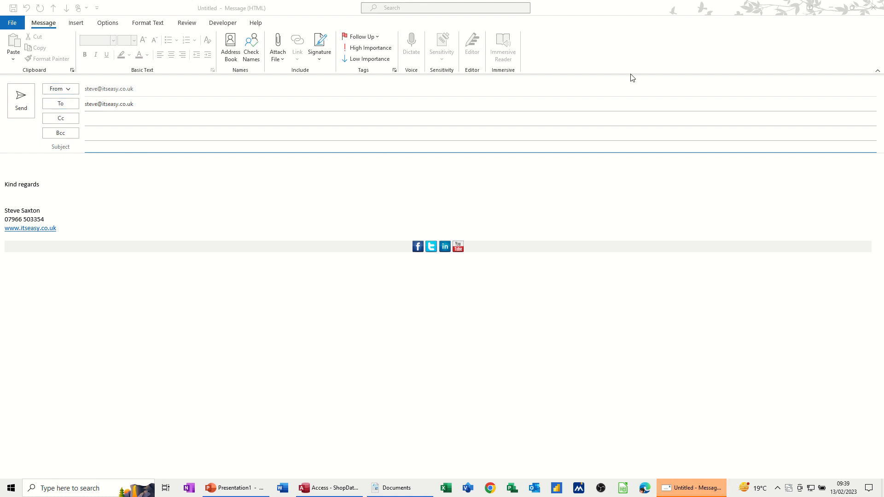
{"action": "left_click", "coordinate": [874, 7]}
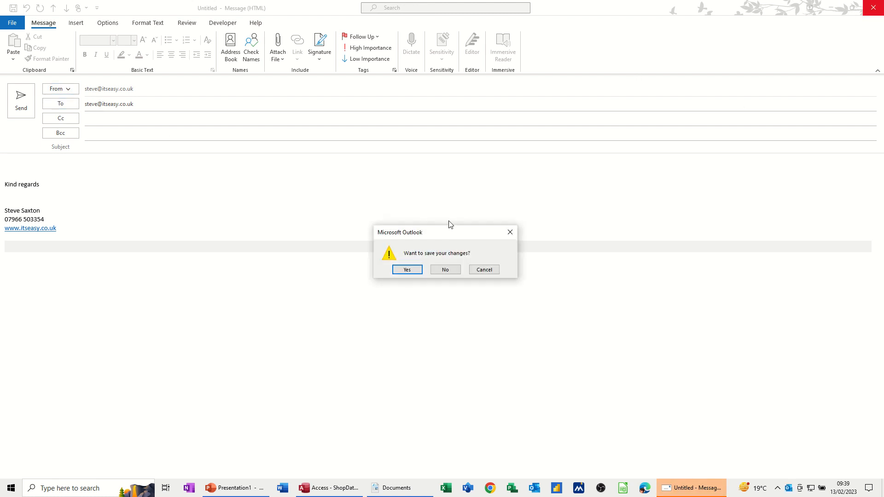
{"action": "left_click", "coordinate": [445, 270]}
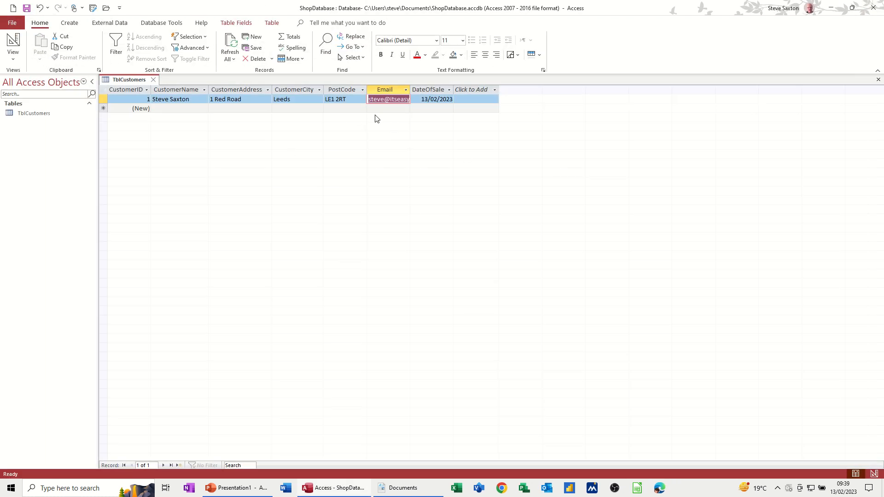
Add the remaining customer rows, fit the Email and CustomerAddress column widths, and close, keeping the layout.
{"action": "left_click", "coordinate": [174, 107]}
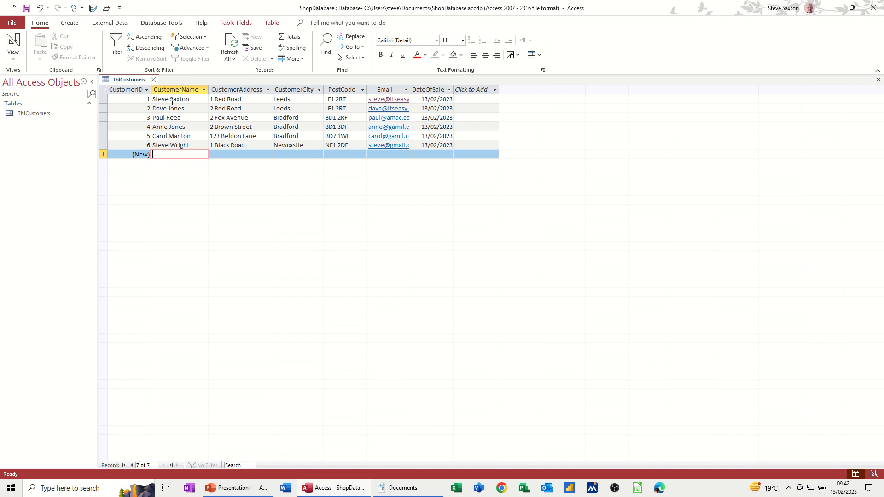
{"action": "double_click", "coordinate": [411, 89]}
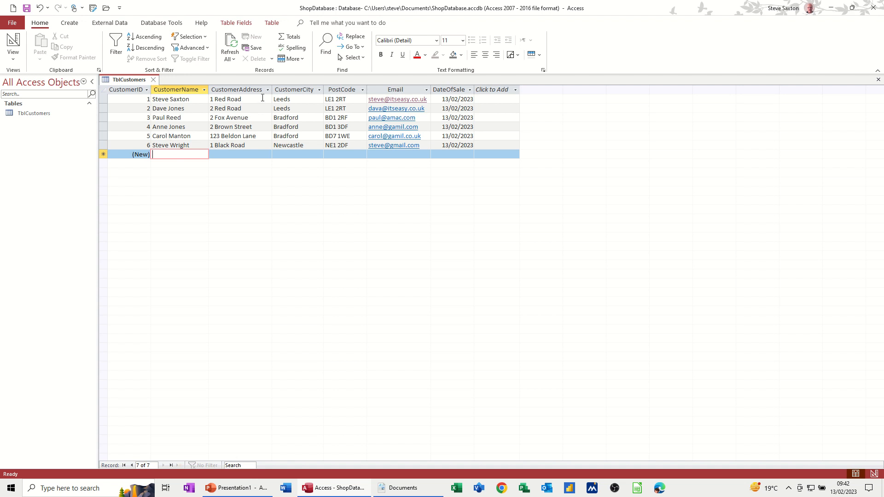
{"action": "left_click_drag", "start_coordinate": [272, 90], "coordinate": [321, 90]}
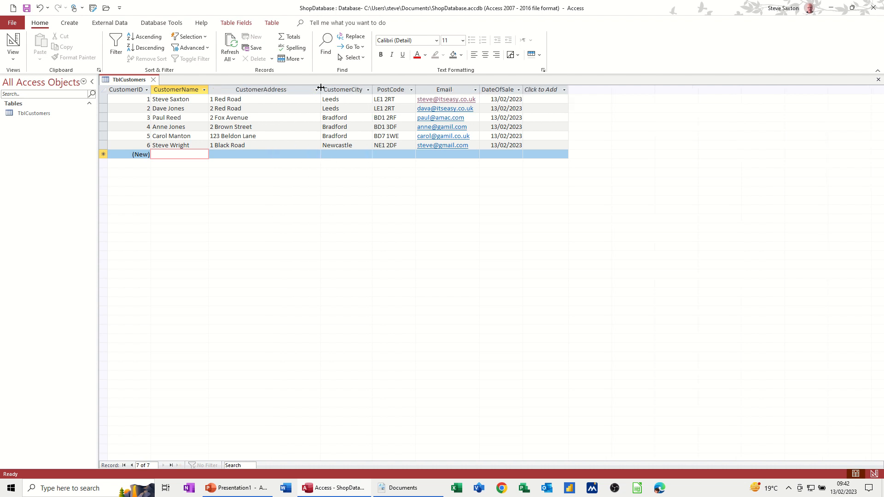
{"action": "left_click_drag", "start_coordinate": [321, 90], "coordinate": [304, 91]}
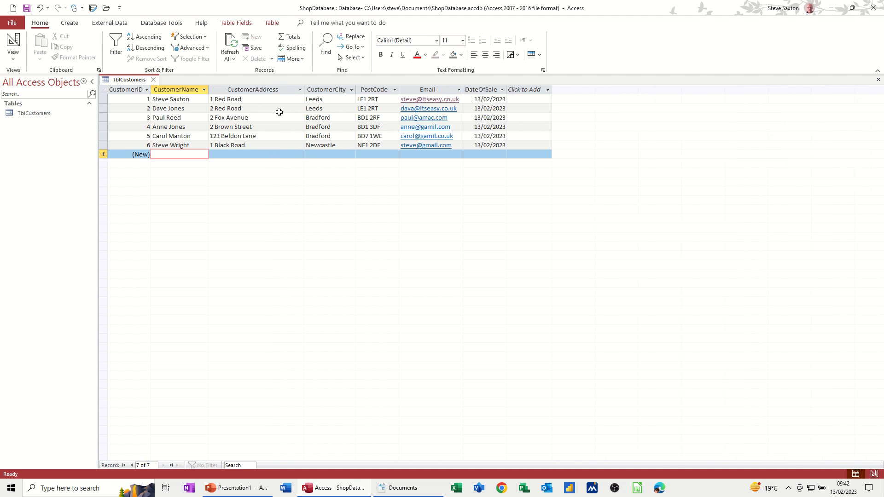
{"action": "left_click", "coordinate": [154, 80]}
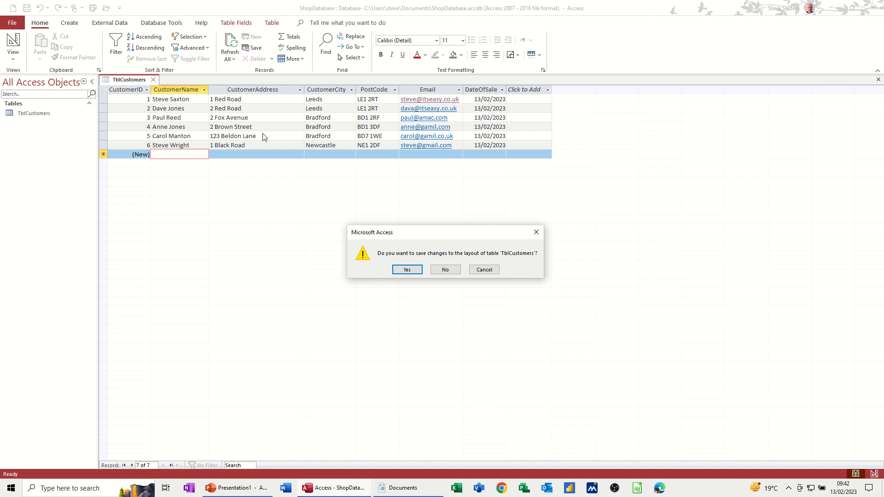
{"action": "left_click", "coordinate": [404, 272]}
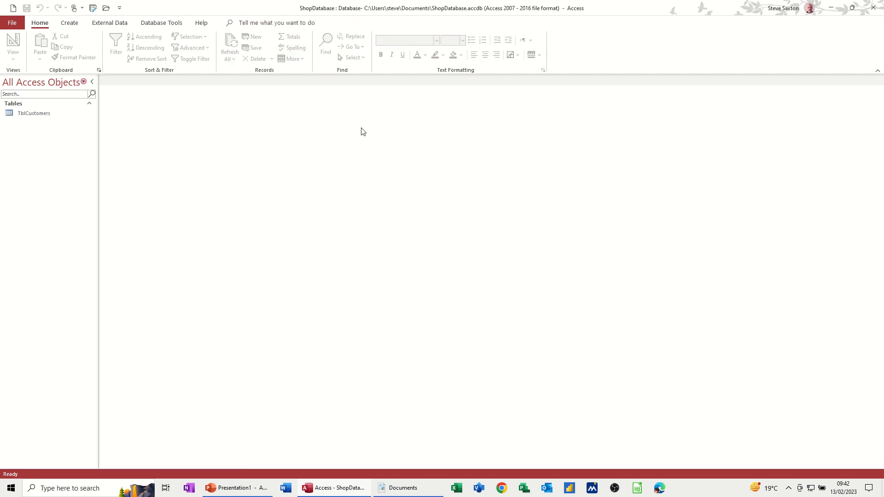
Add a new customer with name, street, city and postcode, skipping Email and stamping today's DateOfSale.
{"action": "double_click", "coordinate": [39, 117]}
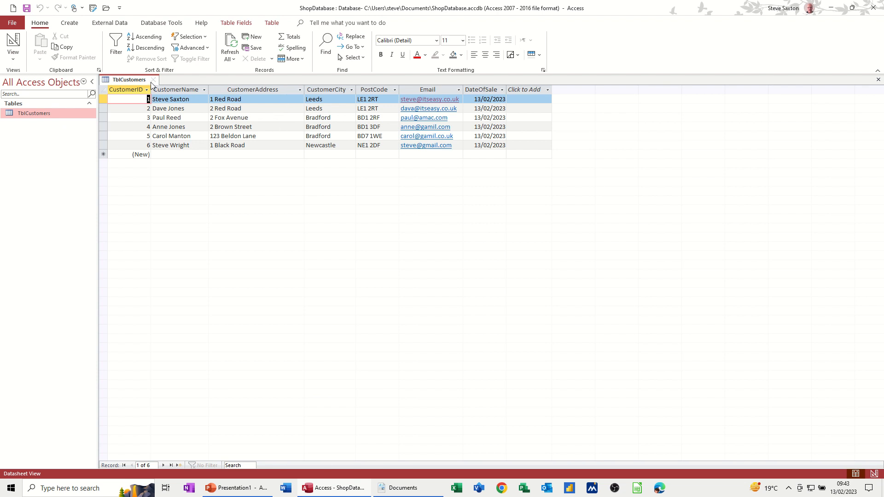
{"action": "left_click", "coordinate": [167, 154]}
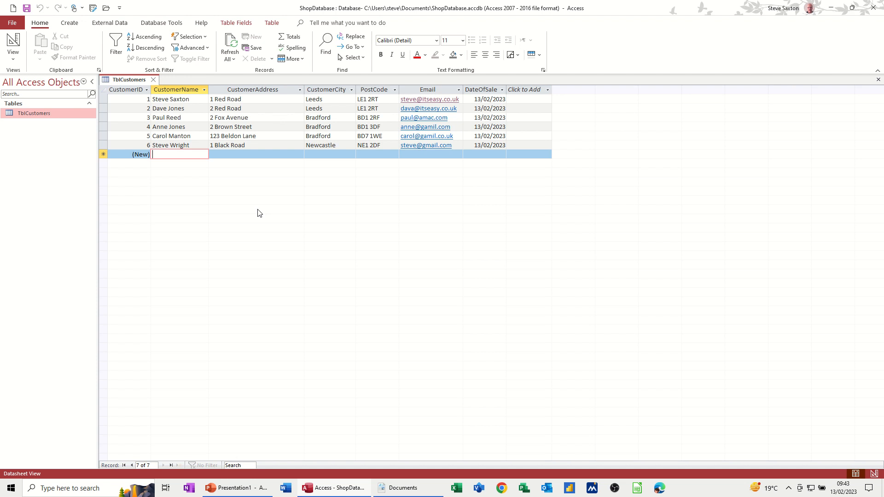
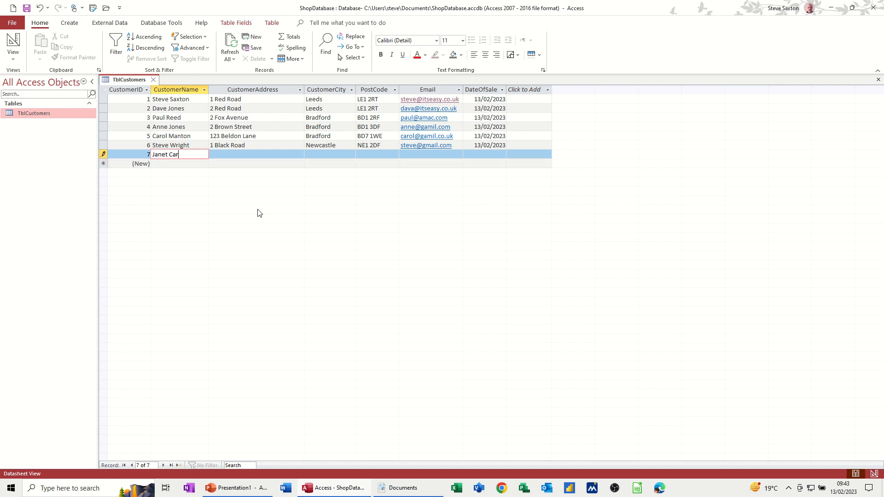
{"action": "key", "text": "Tab"}
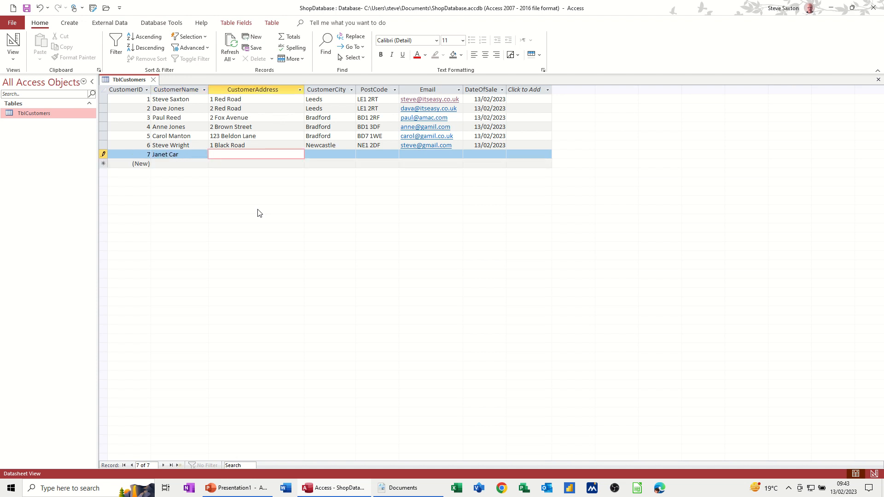
{"action": "key", "text": "Tab"}
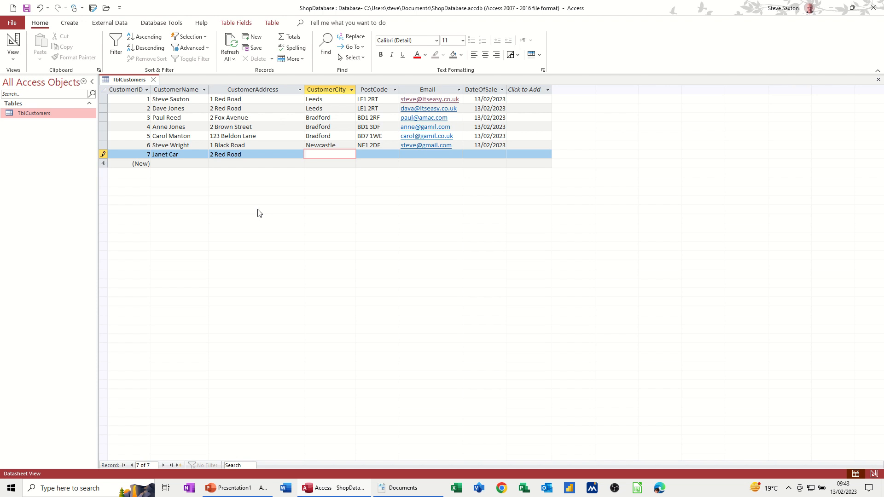
{"action": "type", "text": "Halifax"}
{"action": "key", "text": "Tab"}
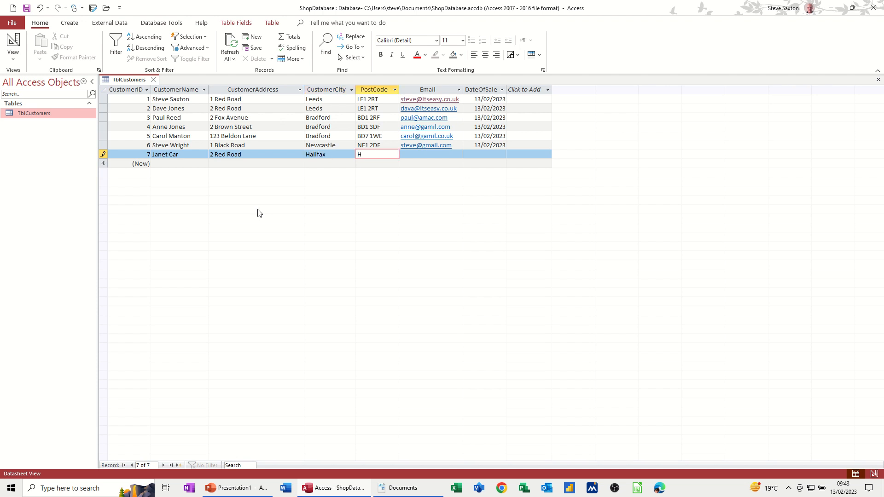
{"action": "type", "text": "HA1 2DF"}
{"action": "key", "text": "Tab"}
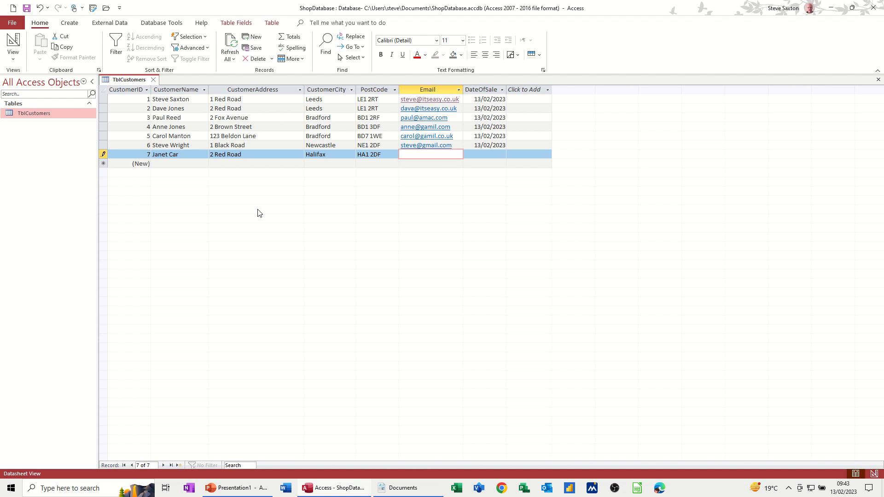
{"action": "key", "text": "Tab"}
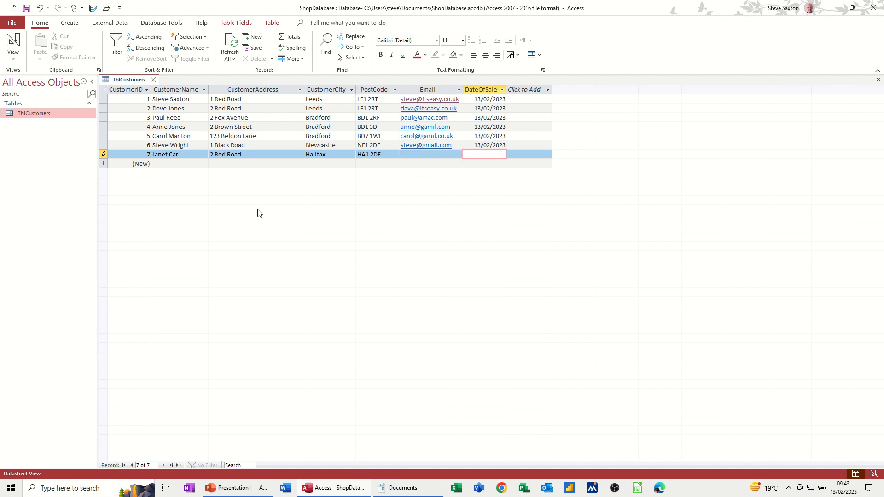
{"action": "key", "text": "ctrl+semicolon"}
{"action": "left_click", "coordinate": [292, 164]}
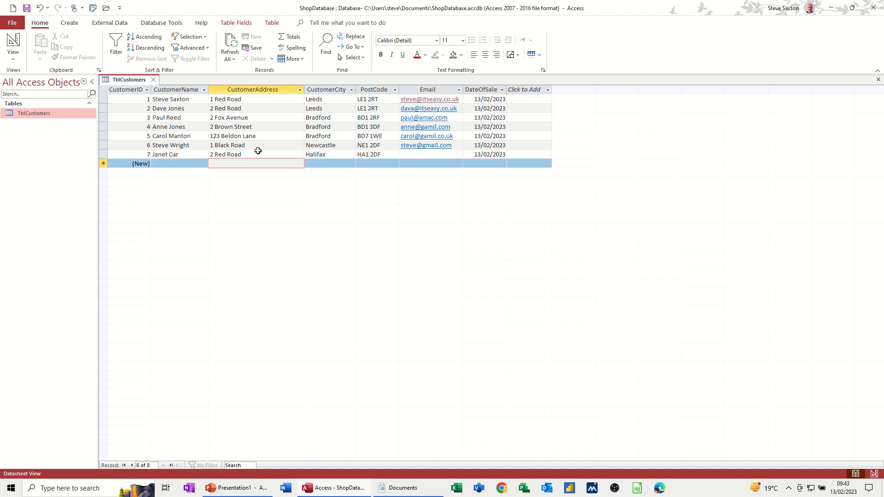
Close TblCustomers, reopen it to check the new record, then close it again.
{"action": "left_click", "coordinate": [153, 80]}
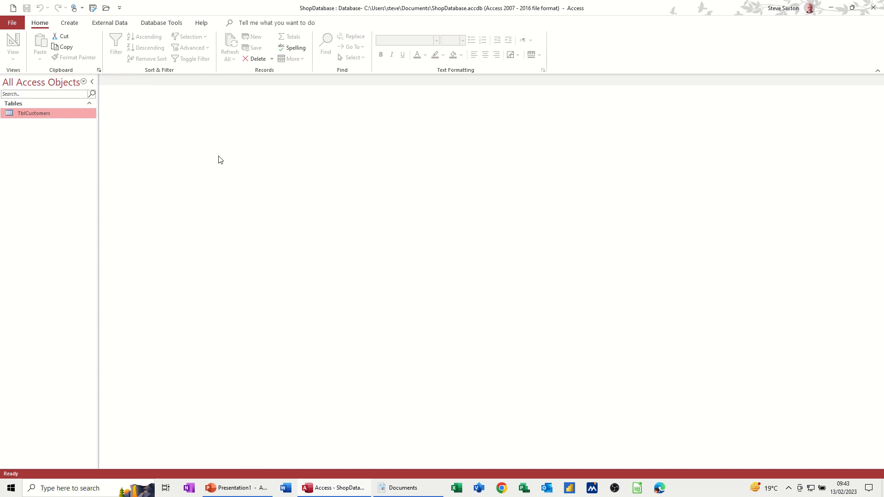
{"action": "double_click", "coordinate": [44, 115]}
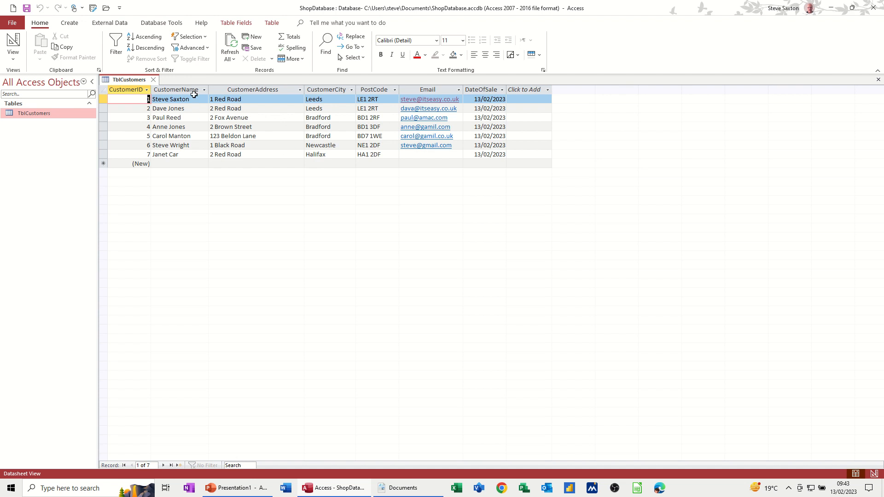
{"action": "left_click", "coordinate": [154, 80]}
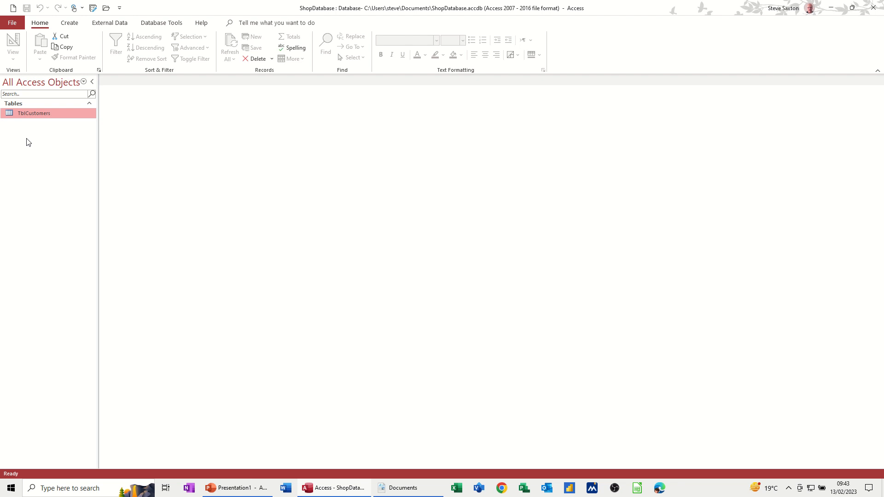
Switch the ribbon to Create to see the new table, query, form and report options.
{"action": "left_click", "coordinate": [70, 27]}
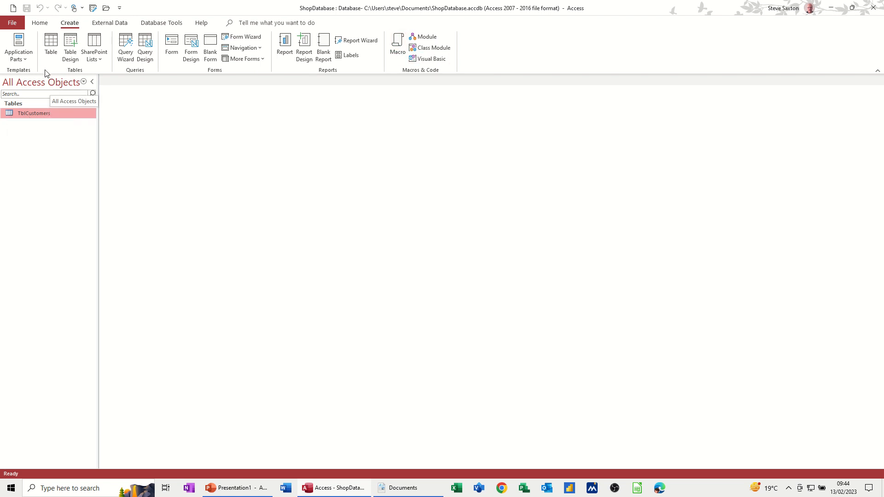
Start a new table design with StockID as an AutoNumber primary key.
{"action": "left_click", "coordinate": [71, 50]}
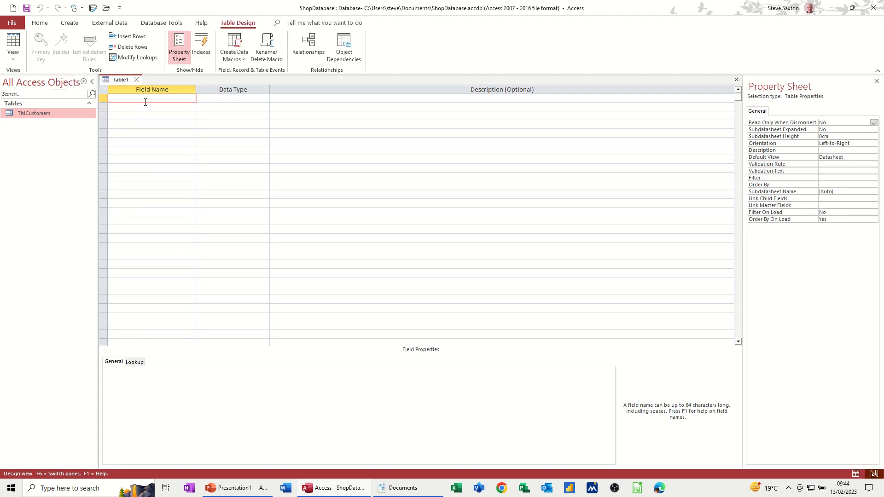
{"action": "type", "text": "StockID"}
{"action": "key", "text": "Tab"}
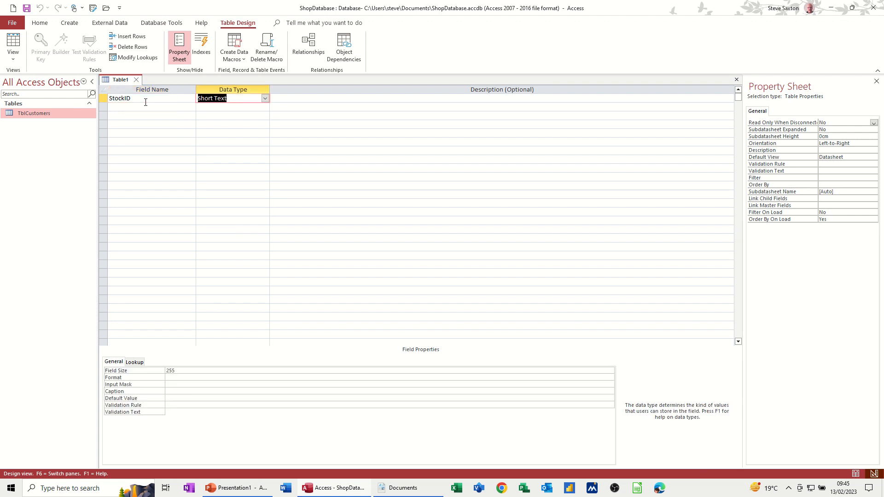
{"action": "type", "text": "autoNumber"}
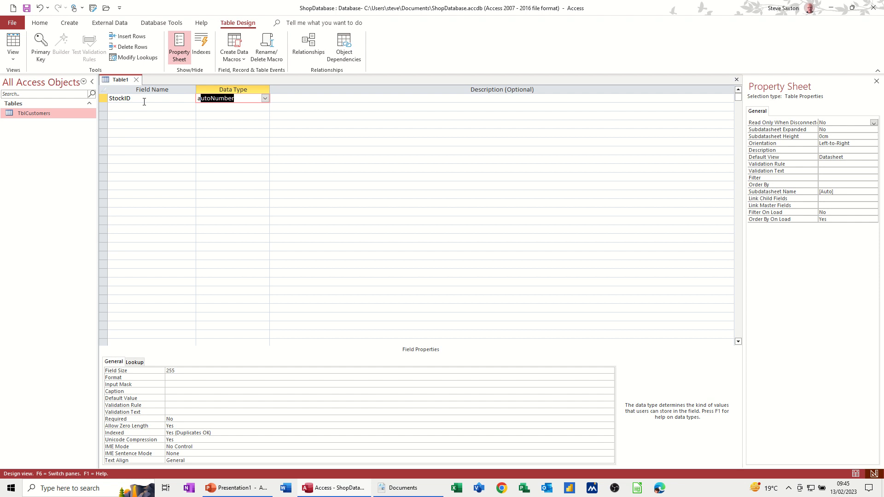
{"action": "left_click", "coordinate": [143, 99]}
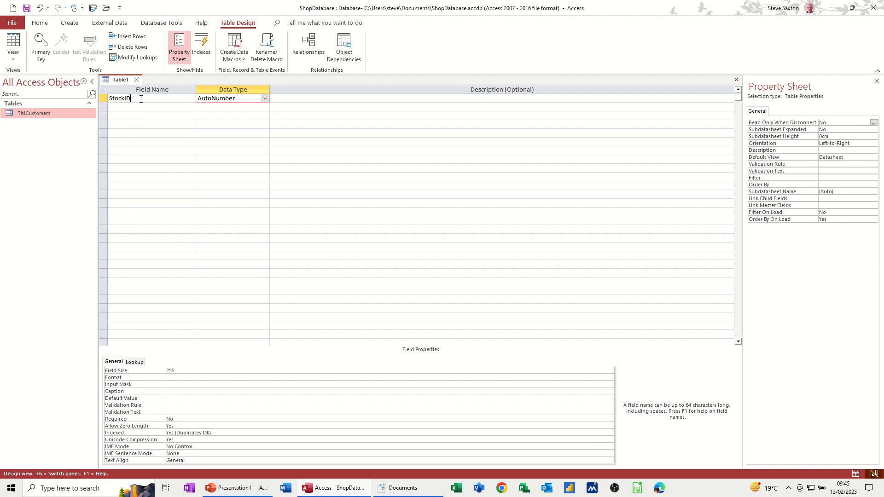
{"action": "left_click", "coordinate": [43, 44]}
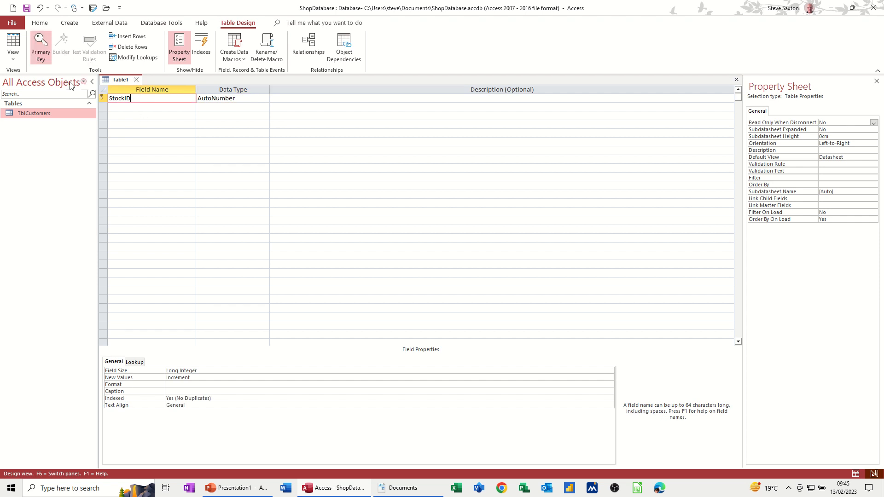
Add an Item field and a Qty field with the Number data type.
{"action": "left_click", "coordinate": [136, 106]}
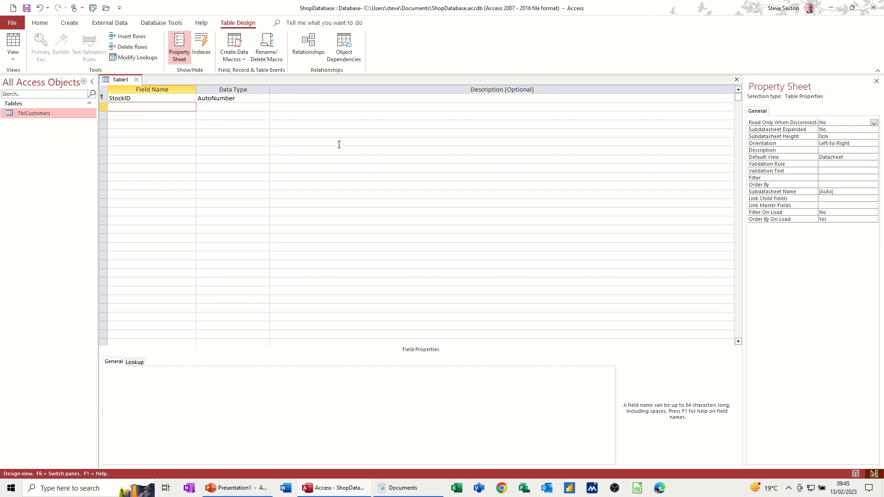
{"action": "type", "text": "Item"}
{"action": "key", "text": "Tab"}
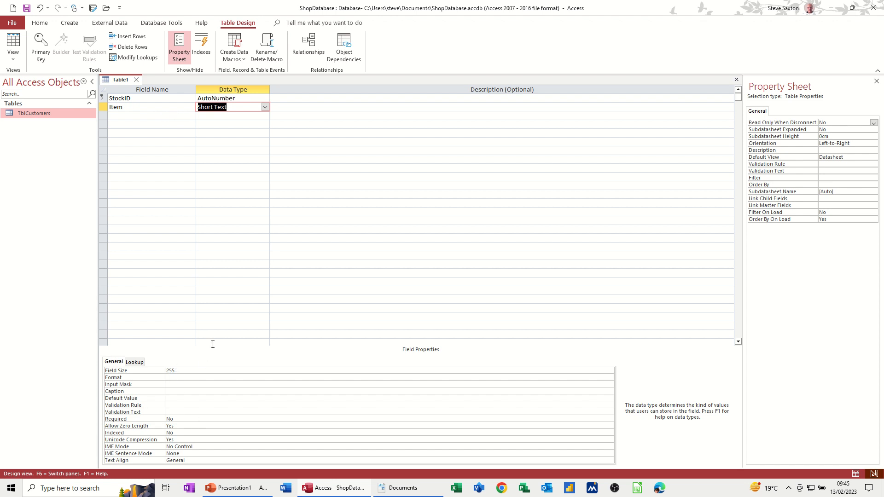
{"action": "left_click", "coordinate": [126, 115]}
{"action": "type", "text": "Q"}
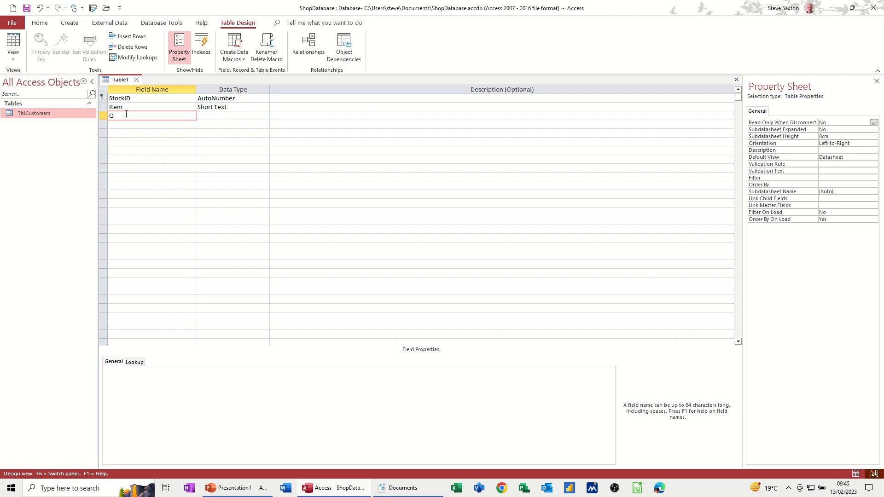
{"action": "type", "text": "ty"}
{"action": "key", "text": "Tab"}
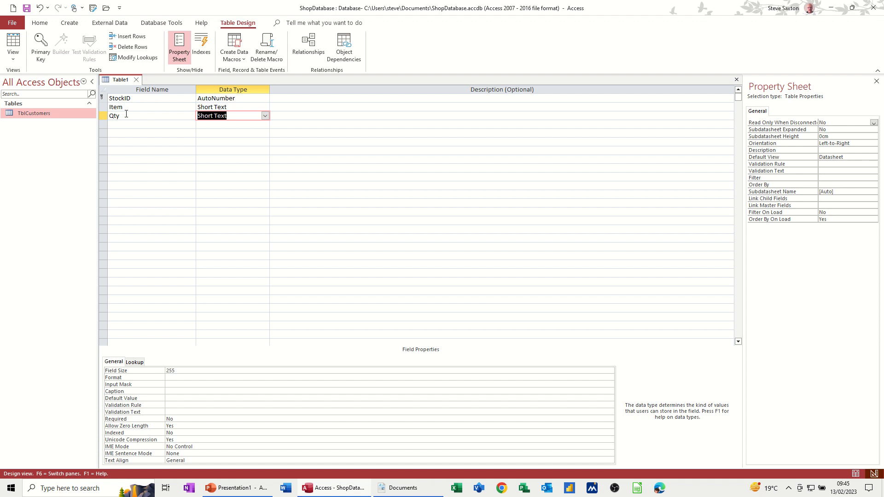
{"action": "left_click", "coordinate": [266, 120]}
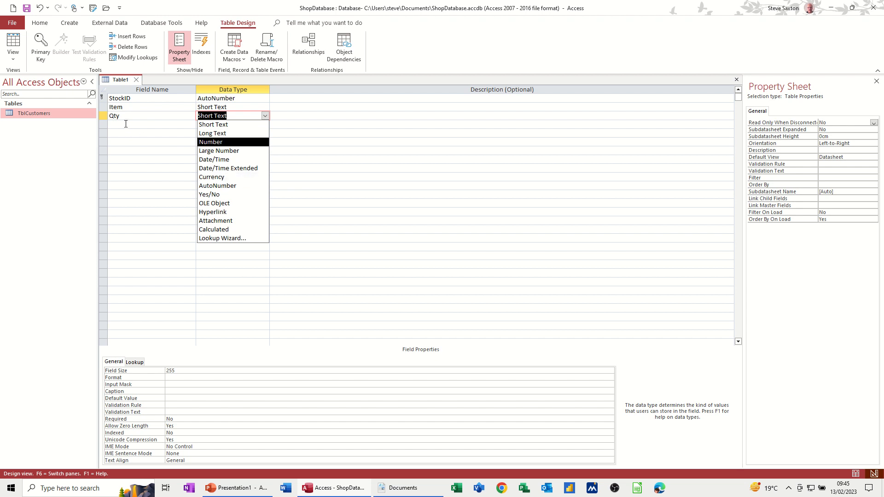
{"action": "left_click", "coordinate": [220, 141]}
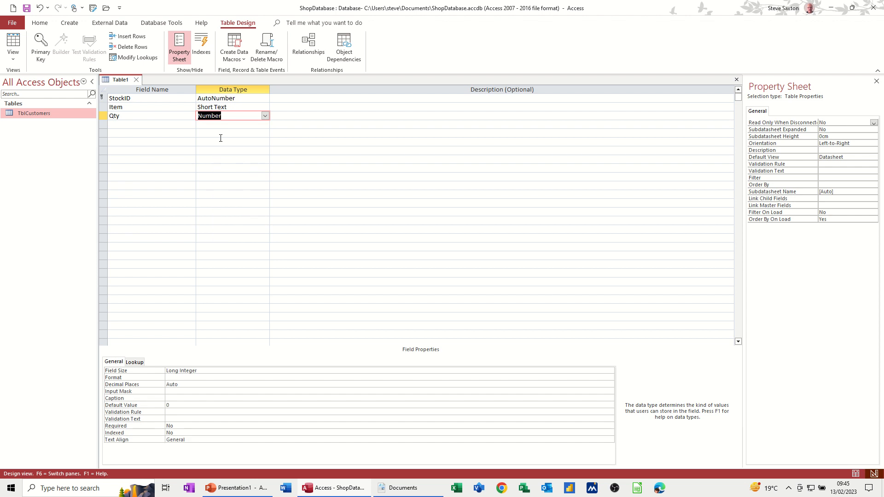
Add PricePerItem as a Currency field below Qty, then save the table.
{"action": "left_click", "coordinate": [135, 123]}
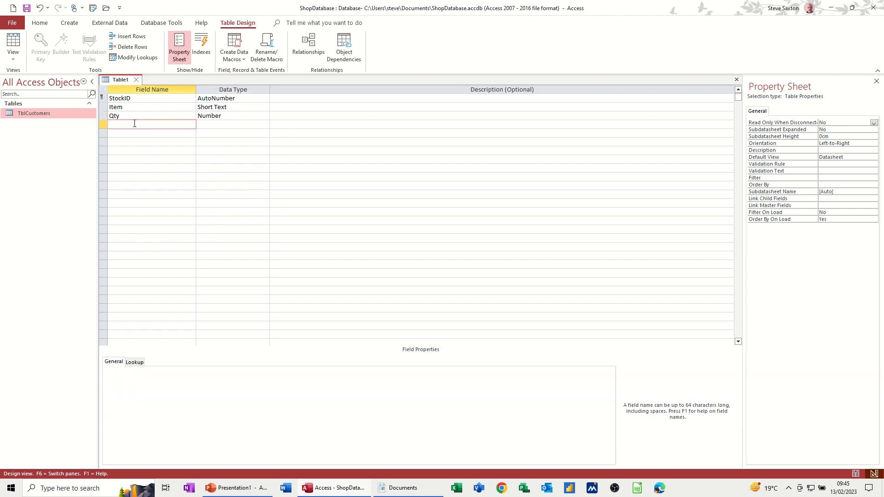
{"action": "type", "text": "PricePerItem"}
{"action": "key", "text": "Tab"}
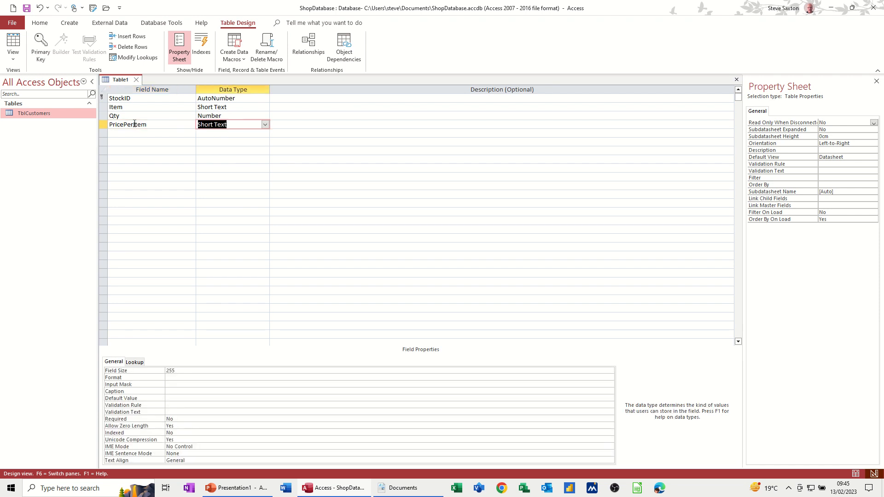
{"action": "type", "text": "currency"}
{"action": "left_click", "coordinate": [152, 130]}
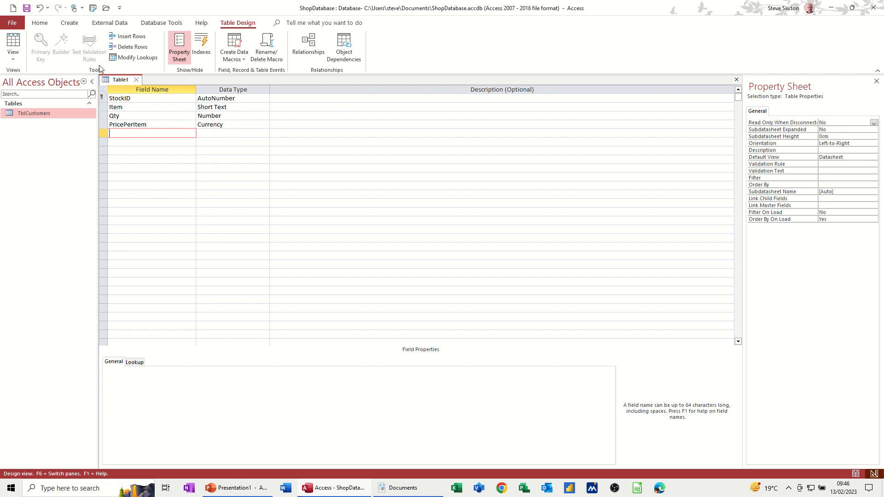
{"action": "left_click", "coordinate": [26, 8]}
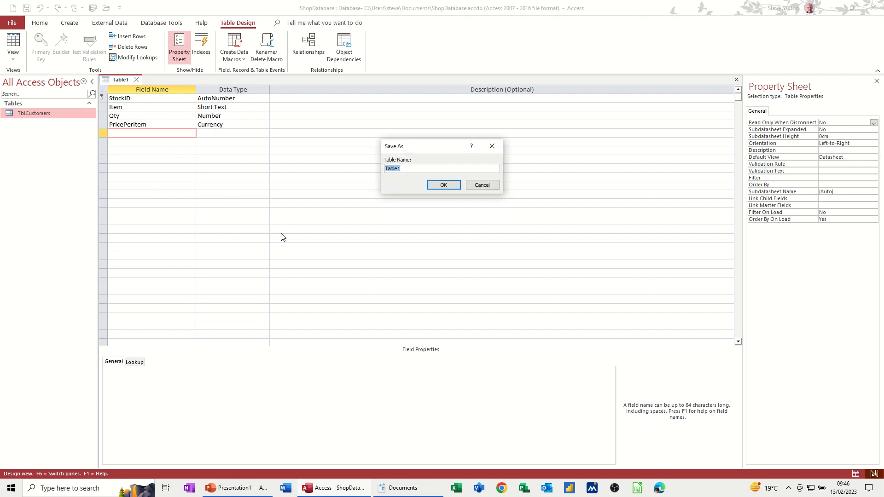
Save the table as TblStock and add a CustomerID field of type Number.
{"action": "type", "text": "TblStock"}
{"action": "left_click", "coordinate": [442, 186]}
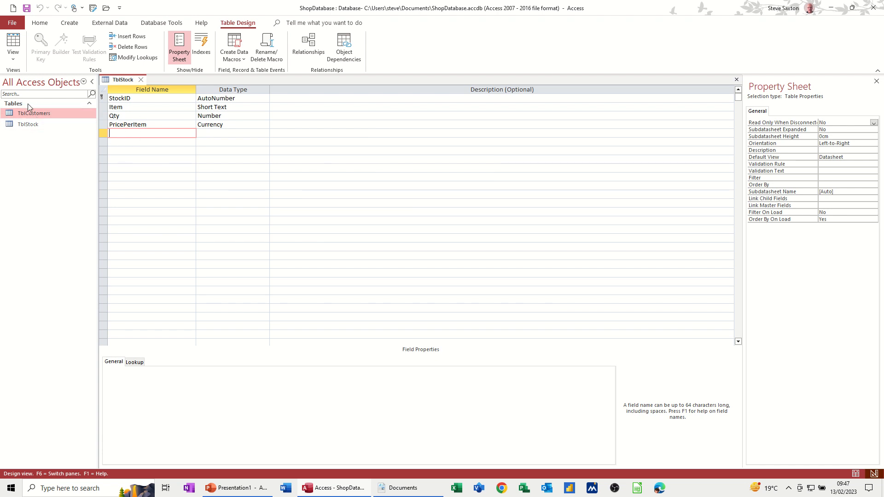
{"action": "type", "text": "CustomerID"}
{"action": "key", "text": "Tab"}
{"action": "type", "text": "n"}
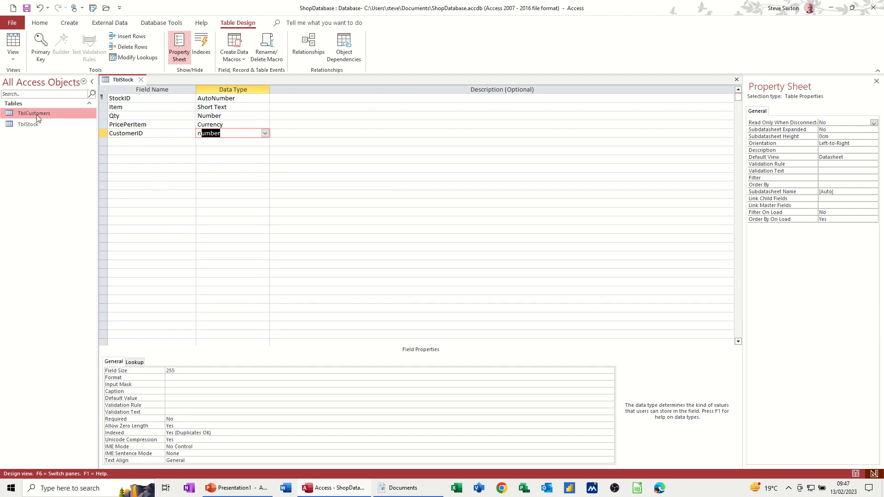
{"action": "left_click", "coordinate": [185, 135]}
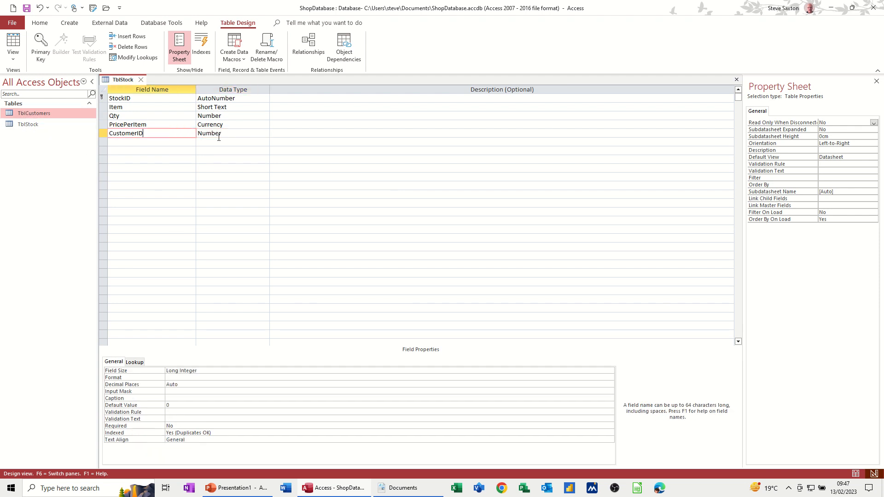
Save the TblStock design changes and switch it to Datasheet view.
{"action": "left_click", "coordinate": [244, 134]}
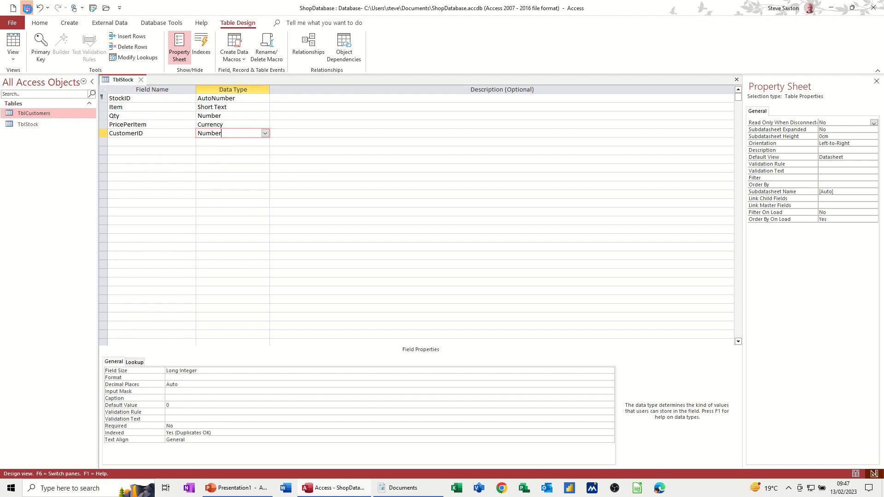
{"action": "left_click", "coordinate": [27, 8]}
{"action": "left_click", "coordinate": [13, 44]}
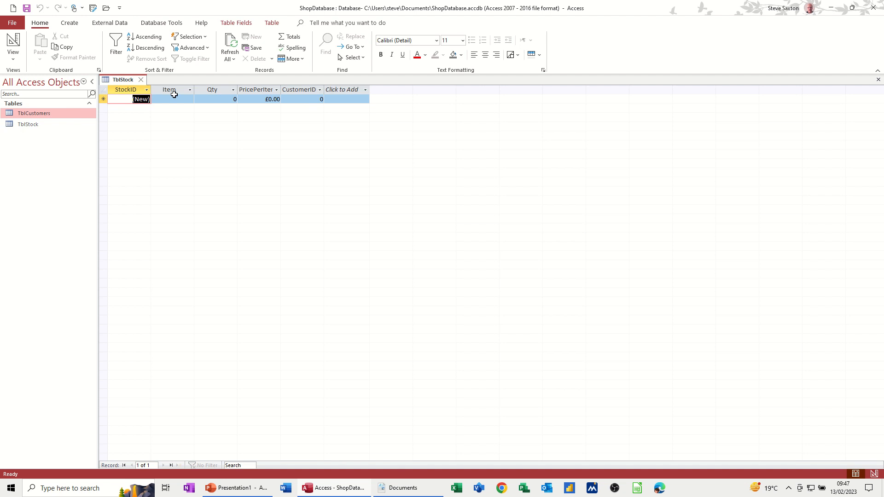
{"action": "left_click", "coordinate": [15, 46]}
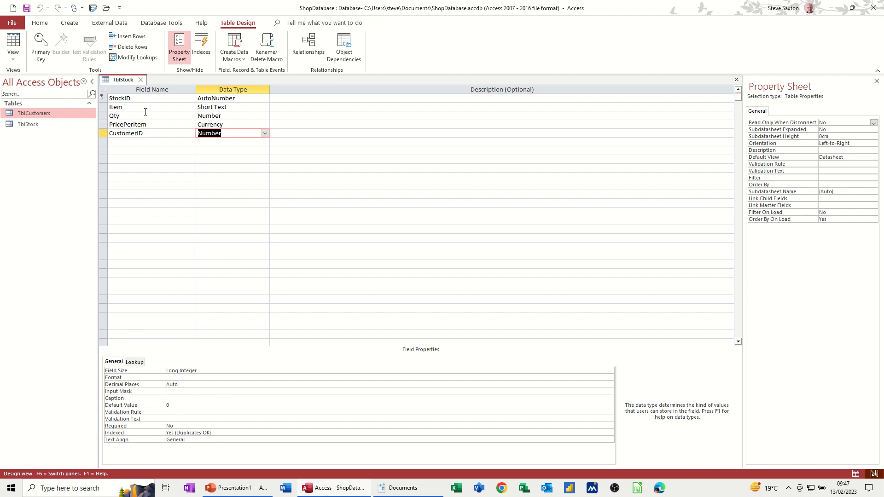
{"action": "left_click", "coordinate": [21, 117]}
{"action": "double_click", "coordinate": [21, 117]}
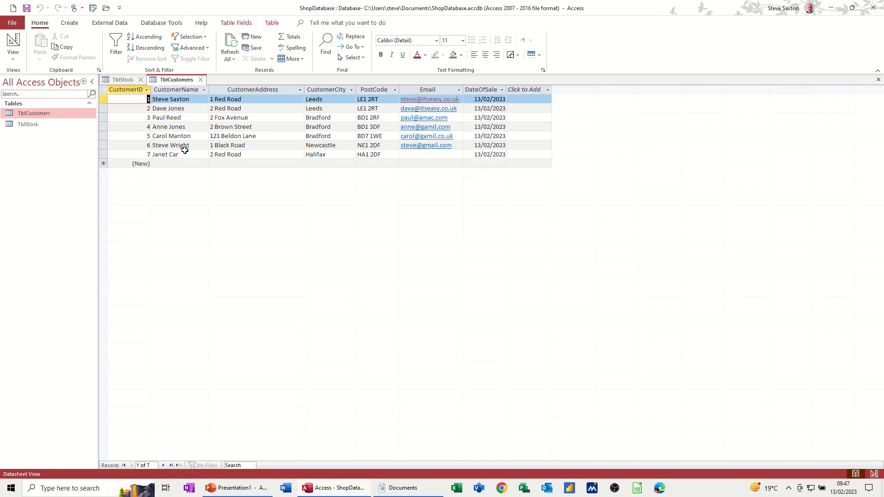
{"action": "left_click", "coordinate": [13, 44]}
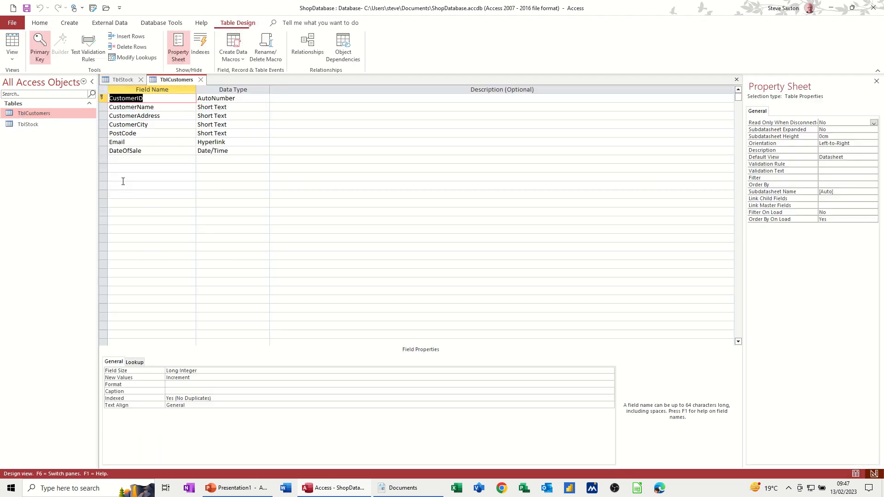
{"action": "left_click", "coordinate": [159, 125]}
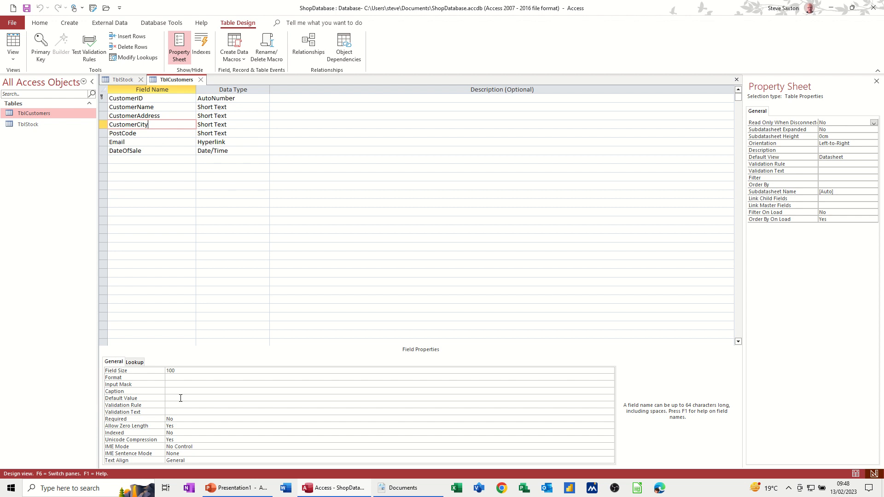
{"action": "left_click", "coordinate": [201, 80]}
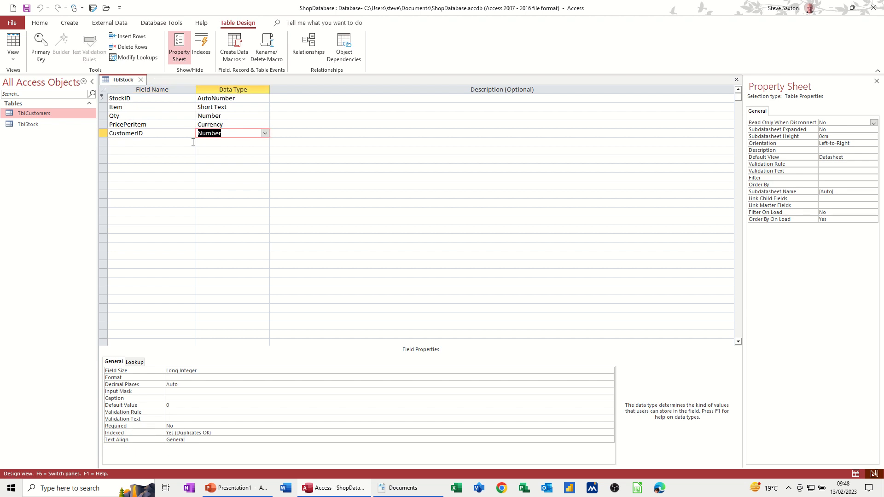
{"action": "left_click", "coordinate": [13, 42]}
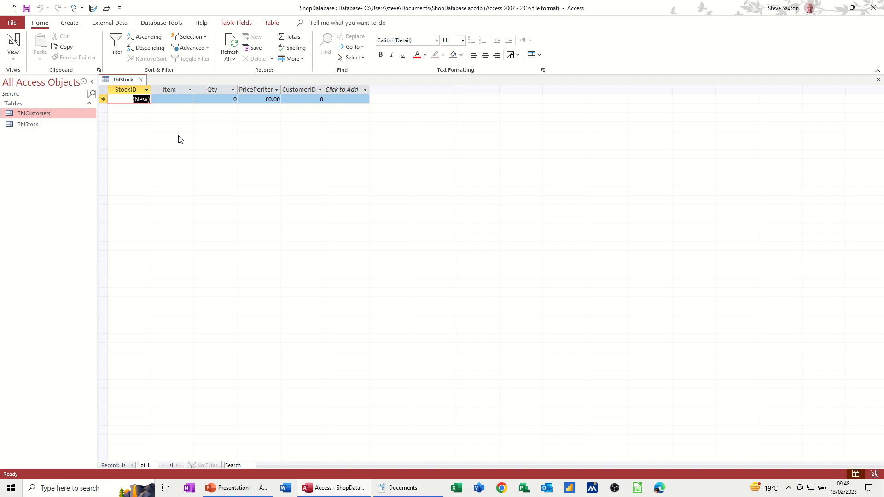
Enter Bread Buns with Qty 6 and PricePerItem £1.00 as the first stock row.
{"action": "left_click", "coordinate": [173, 99]}
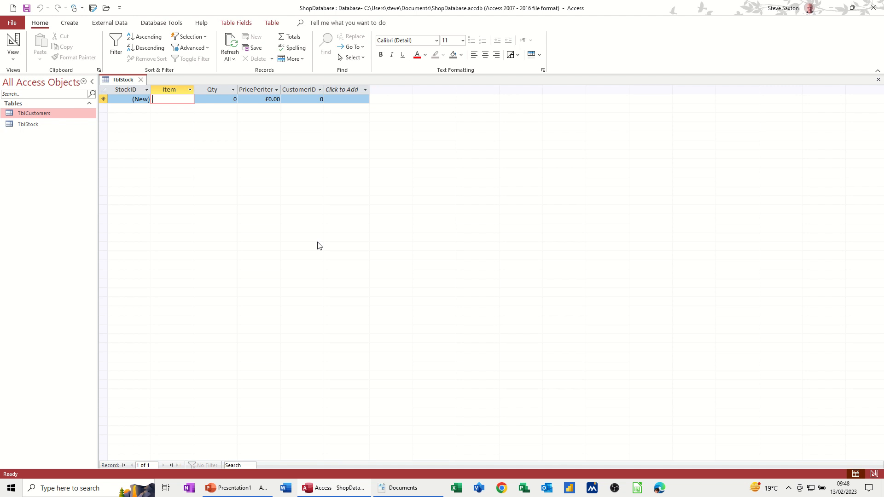
{"action": "type", "text": "Brea"}
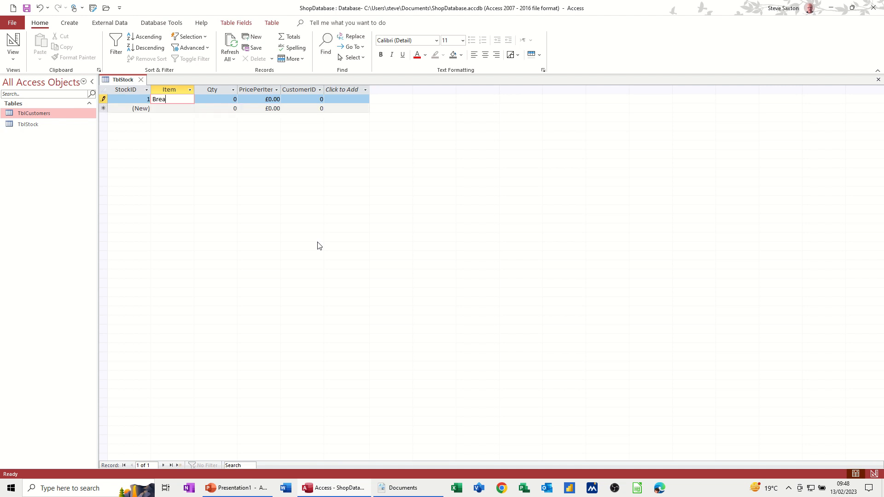
{"action": "type", "text": "d Buns"}
{"action": "key", "text": "Tab"}
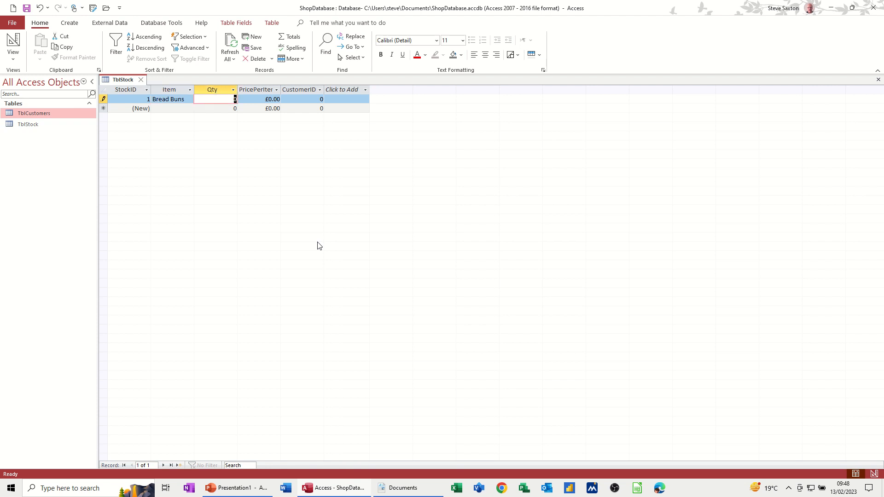
{"action": "type", "text": "6"}
{"action": "key", "text": "Tab"}
{"action": "type", "text": "1"}
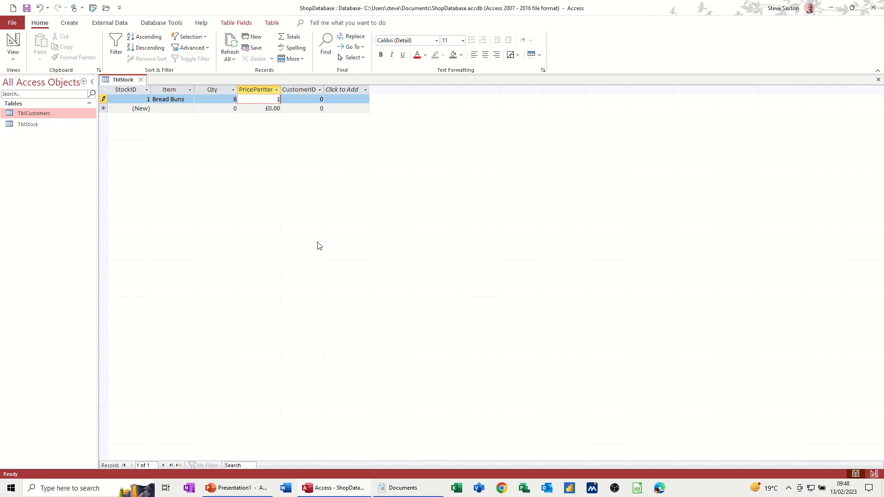
{"action": "key", "text": "Tab"}
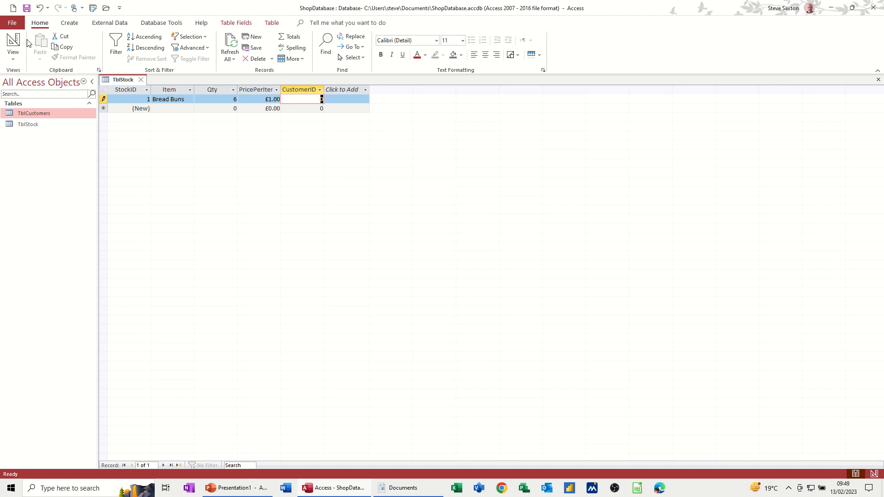
In Design view, delete the CustomerID field and its indexes, then return to the datasheet.
{"action": "left_click", "coordinate": [13, 43]}
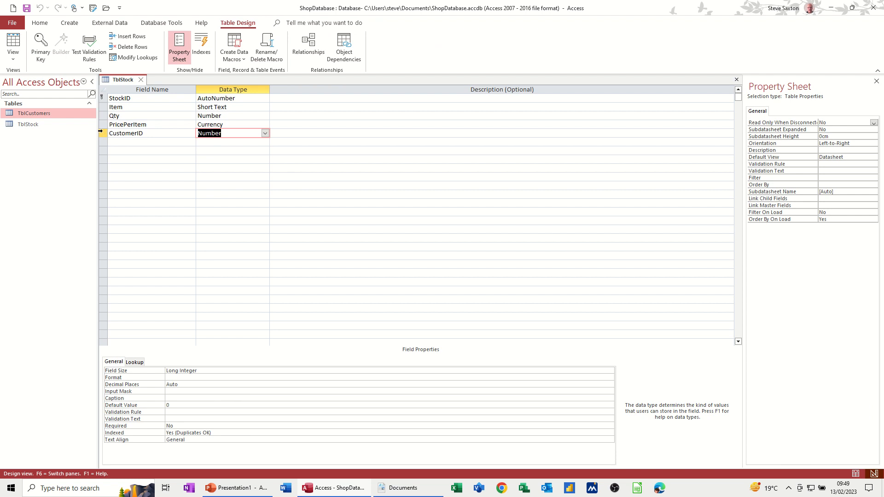
{"action": "left_click", "coordinate": [100, 133]}
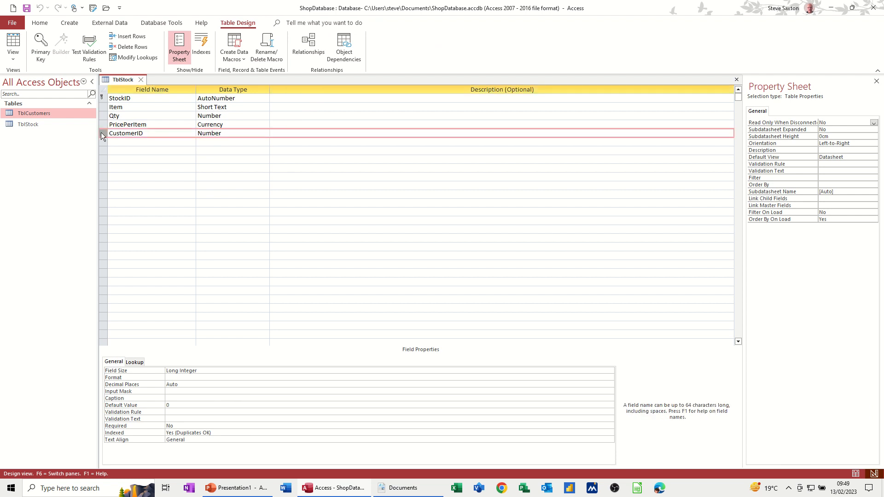
{"action": "key", "text": "Delete"}
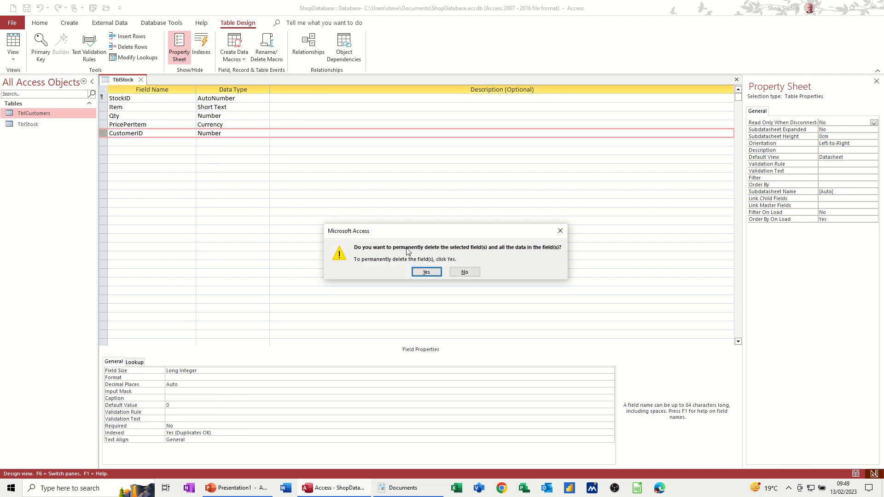
{"action": "left_click", "coordinate": [421, 272]}
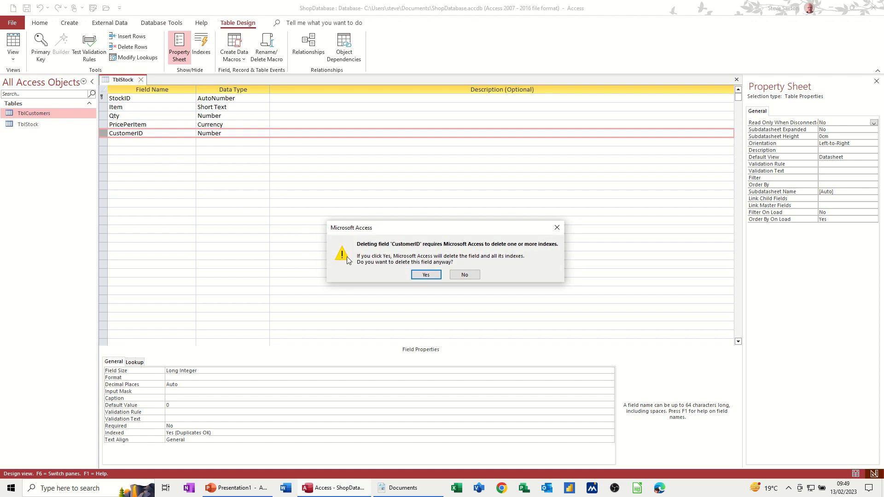
{"action": "left_click", "coordinate": [424, 275]}
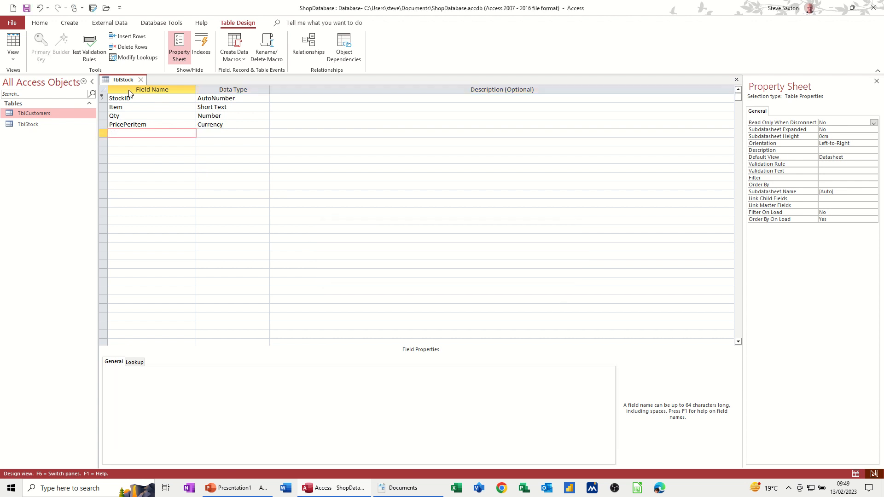
{"action": "left_click", "coordinate": [13, 43]}
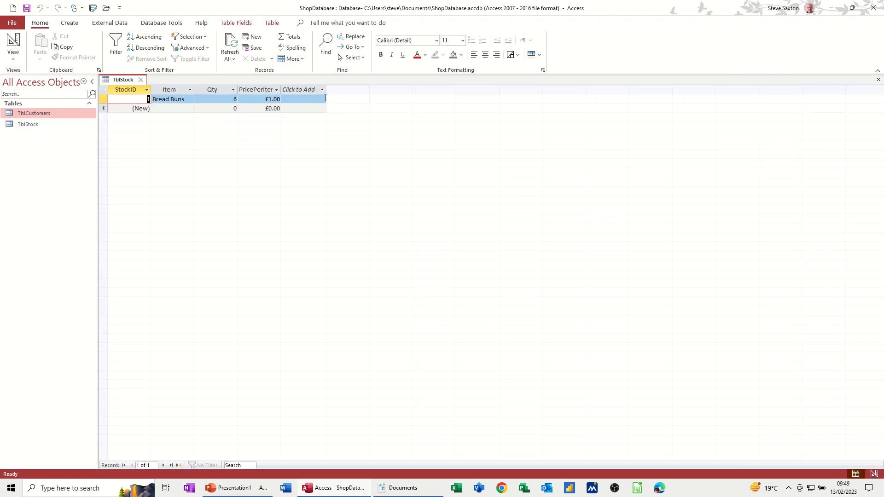
Enter Meat Pie (25 at £0.50) and the remaining stock items, then close TblStock.
{"action": "left_click", "coordinate": [178, 108]}
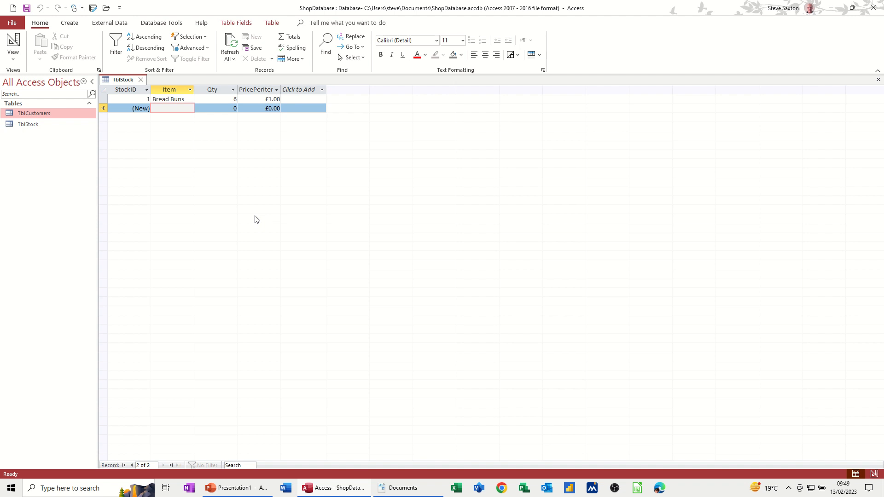
{"action": "type", "text": "Meat Pie"}
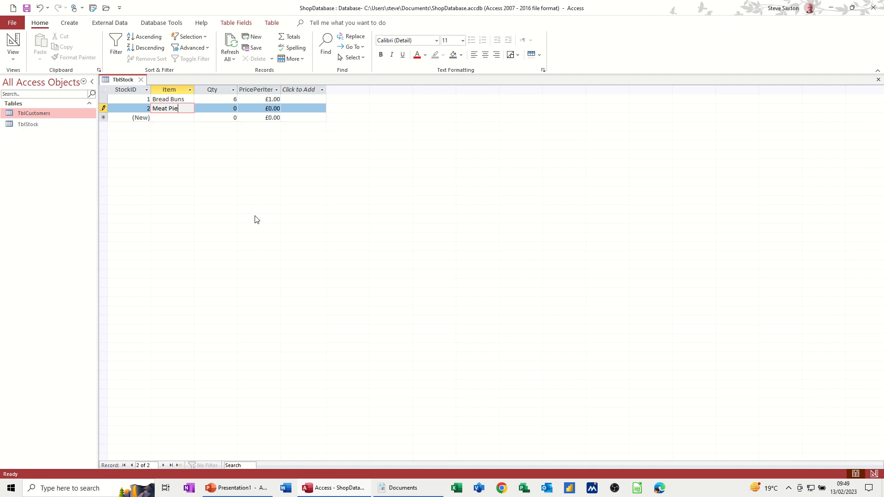
{"action": "key", "text": "Tab"}
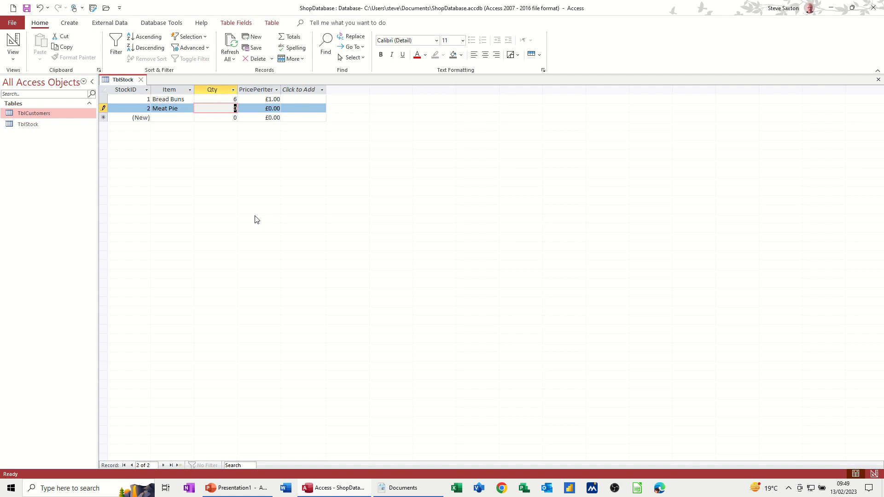
{"action": "type", "text": "25"}
{"action": "key", "text": "Tab"}
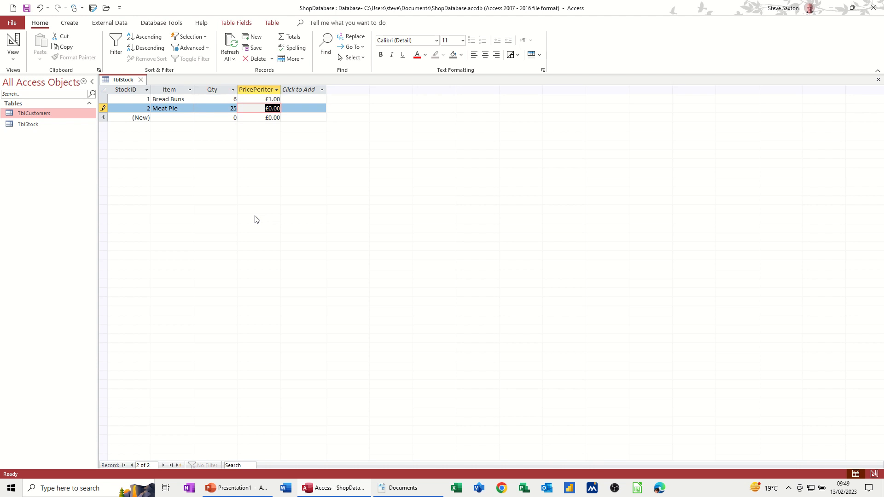
{"action": "type", "text": ".50"}
{"action": "left_click", "coordinate": [220, 116]}
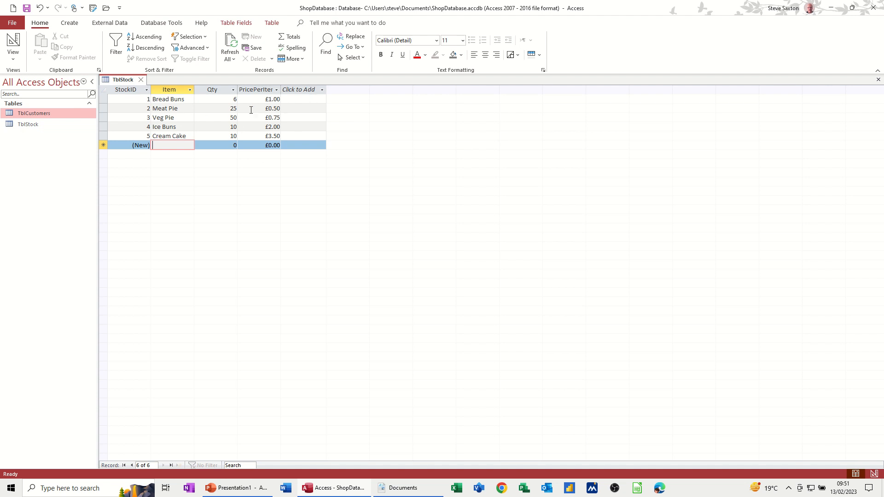
{"action": "left_click", "coordinate": [144, 82]}
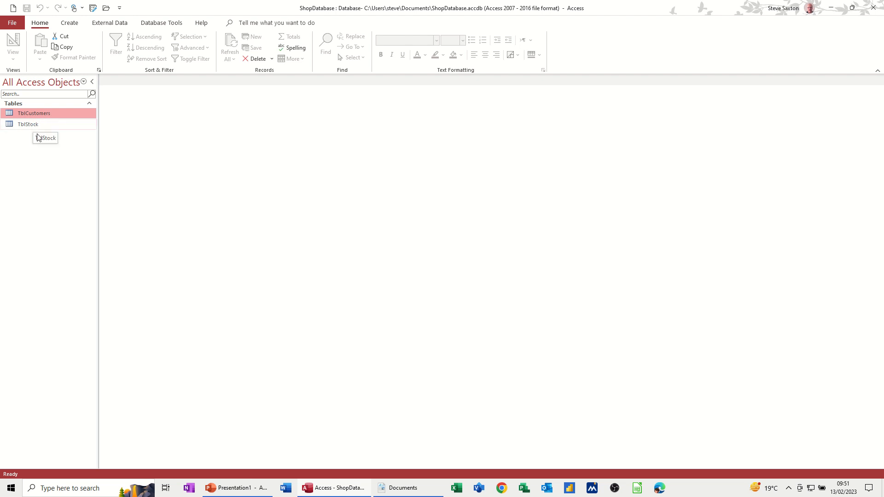
Start a new table in Design view with SalesID as an AutoNumber field.
{"action": "left_click", "coordinate": [72, 23]}
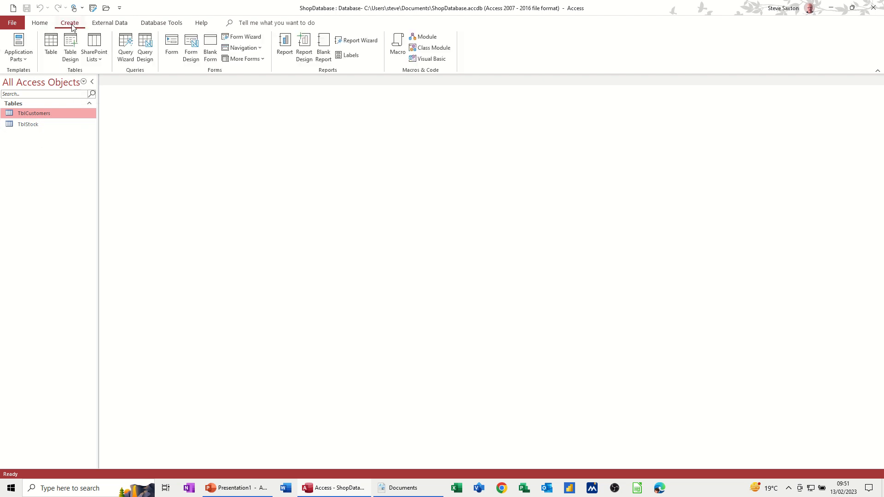
{"action": "left_click", "coordinate": [69, 44]}
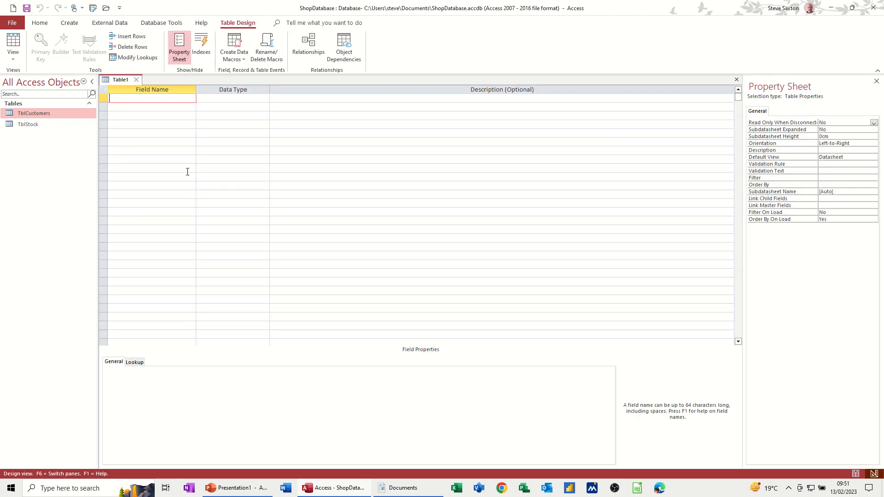
{"action": "type", "text": "SalesID"}
{"action": "key", "text": "Tab"}
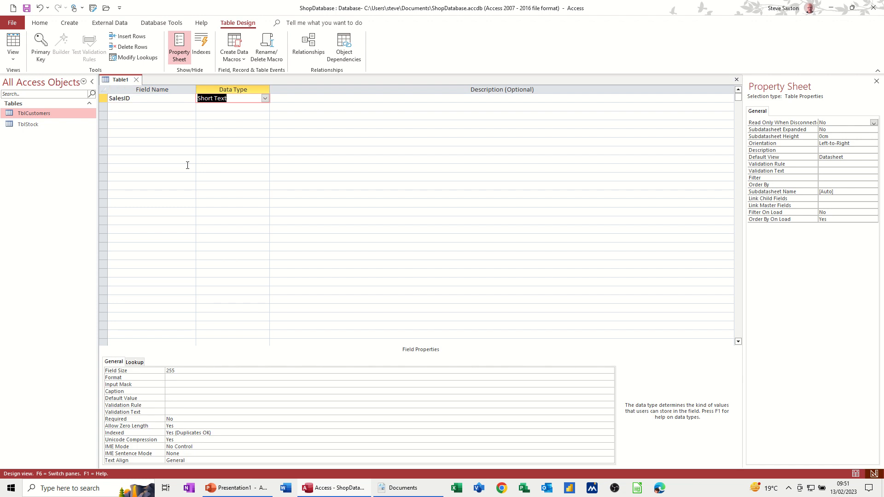
{"action": "type", "text": "autoNumber"}
{"action": "left_click", "coordinate": [140, 108]}
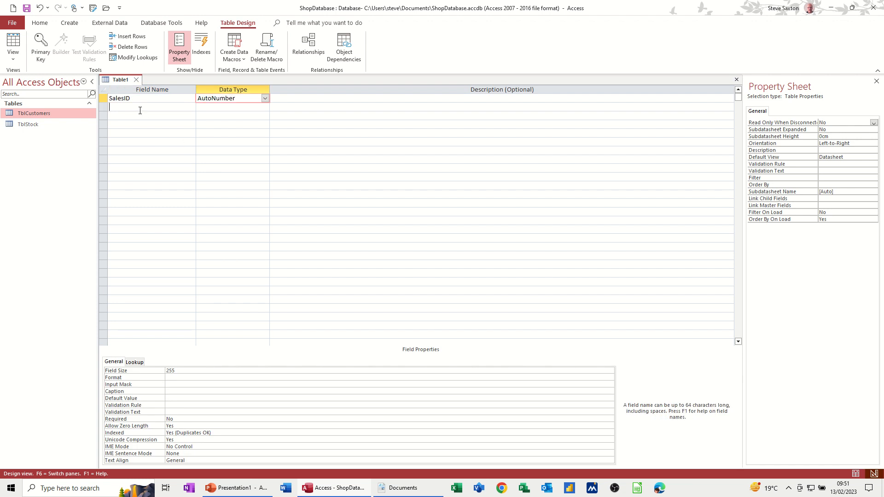
Add CustomerID and StockID as Number fields.
{"action": "type", "text": "Cus"}
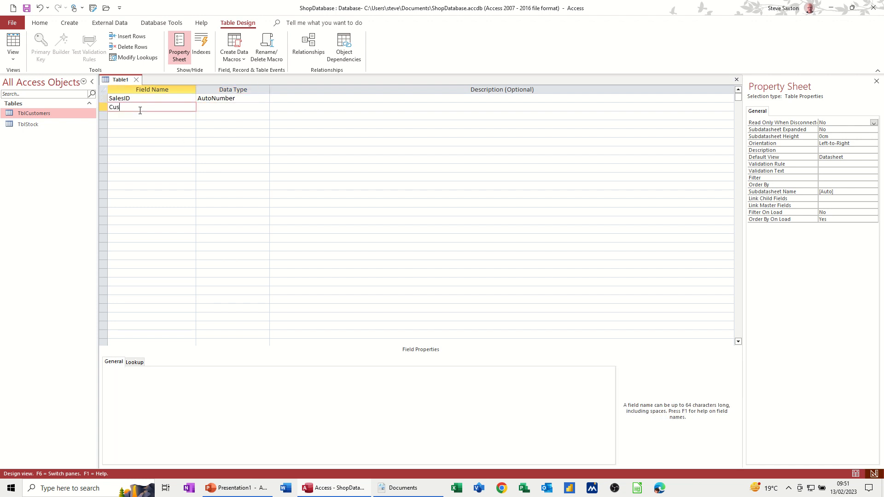
{"action": "type", "text": "tomerID"}
{"action": "key", "text": "Tab"}
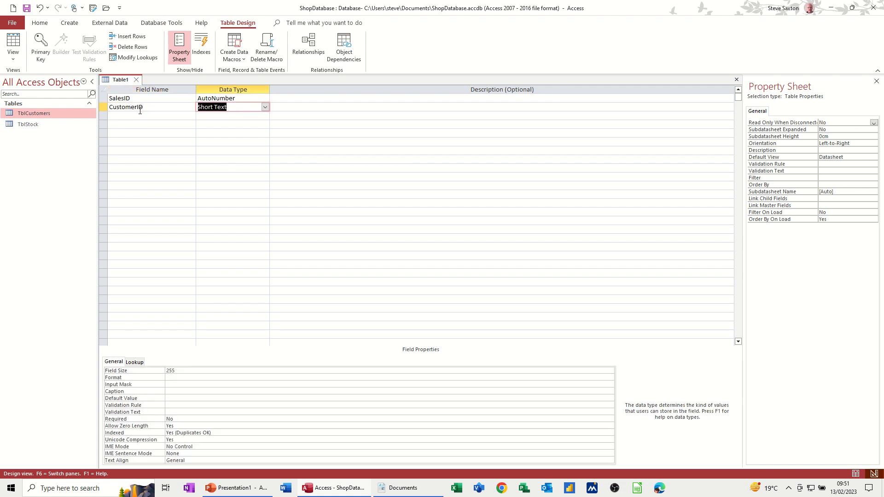
{"action": "type", "text": "number"}
{"action": "left_click", "coordinate": [135, 114]}
{"action": "type", "text": "S"}
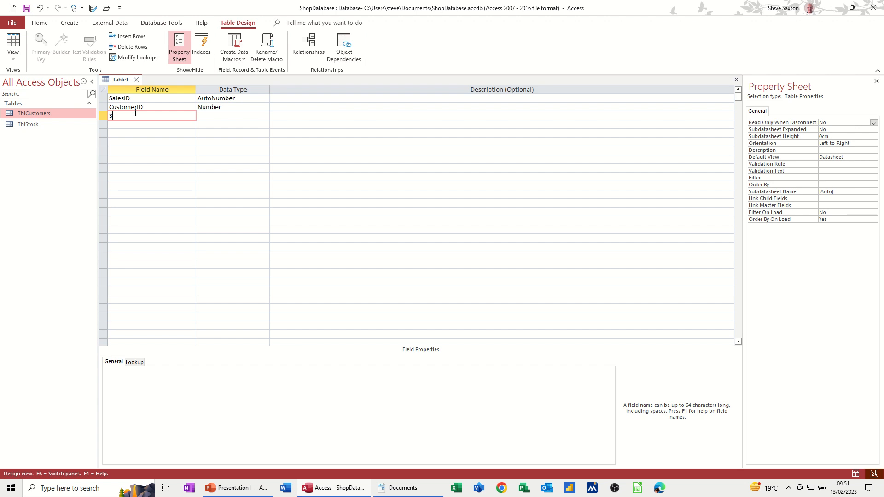
{"action": "type", "text": "tockID"}
{"action": "key", "text": "Tab"}
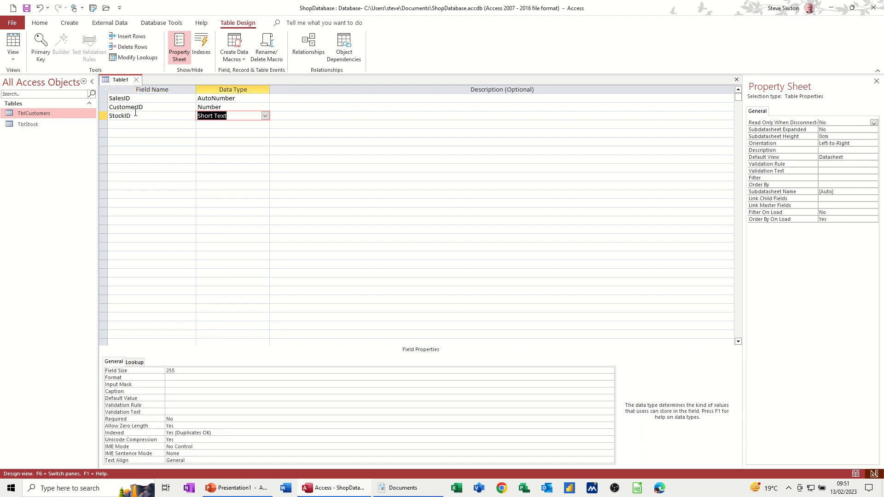
{"action": "type", "text": "number"}
{"action": "key", "text": "Tab"}
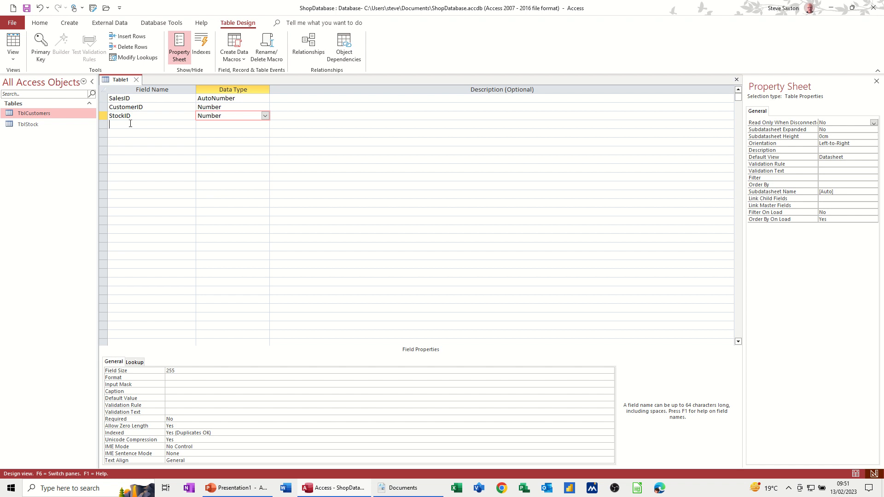
Add a Qty Number field, then bring up CustomerID's Lookup properties.
{"action": "left_click", "coordinate": [152, 124]}
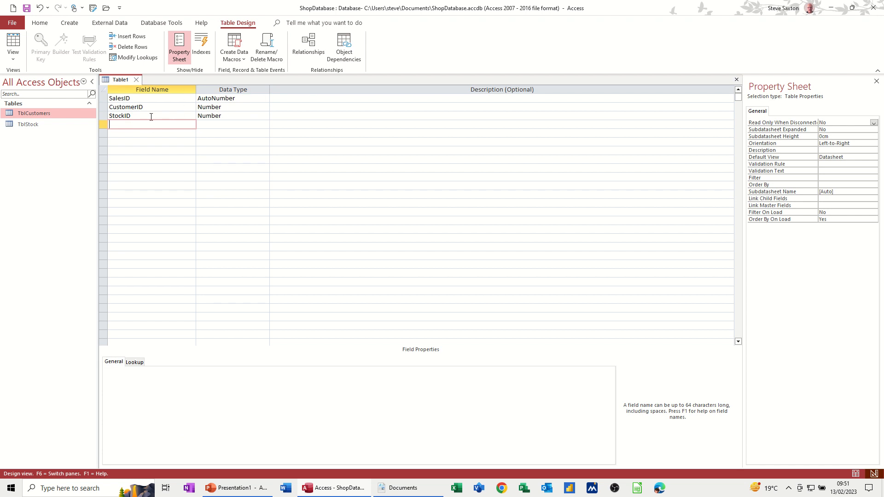
{"action": "type", "text": "Qty"}
{"action": "key", "text": "Tab"}
{"action": "type", "text": "n"}
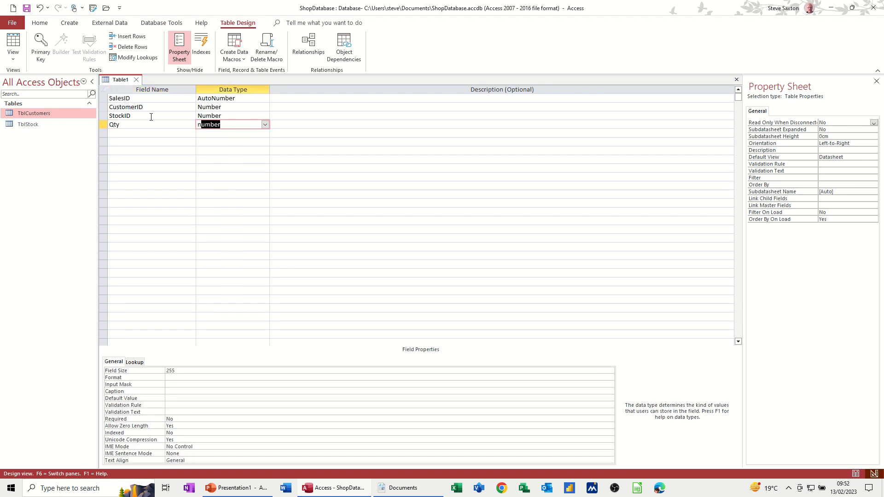
{"action": "left_click", "coordinate": [158, 107]}
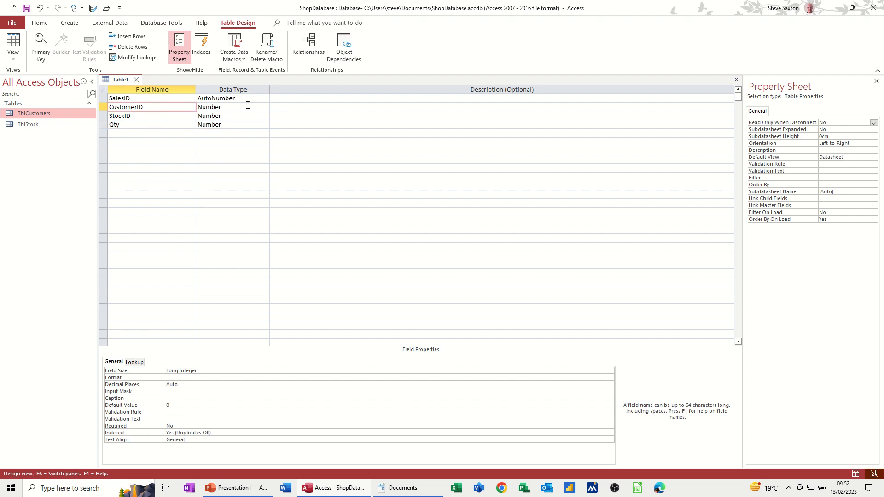
{"action": "left_click", "coordinate": [242, 107]}
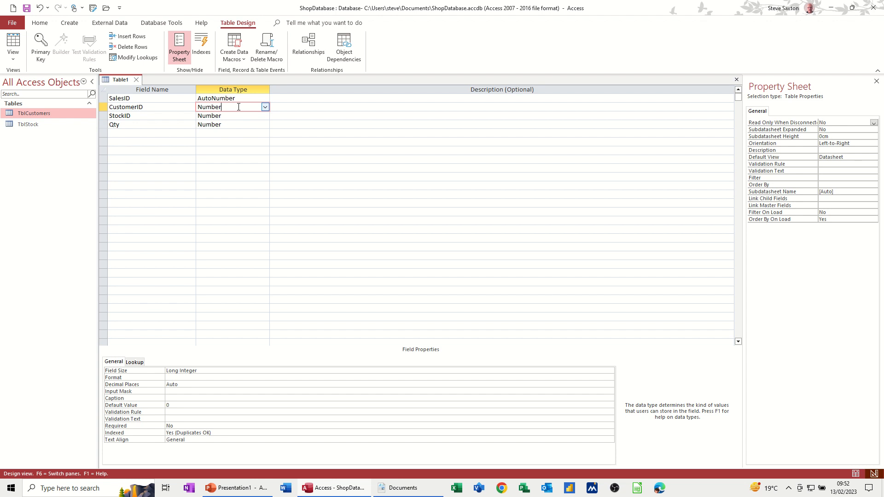
{"action": "left_click", "coordinate": [137, 363]}
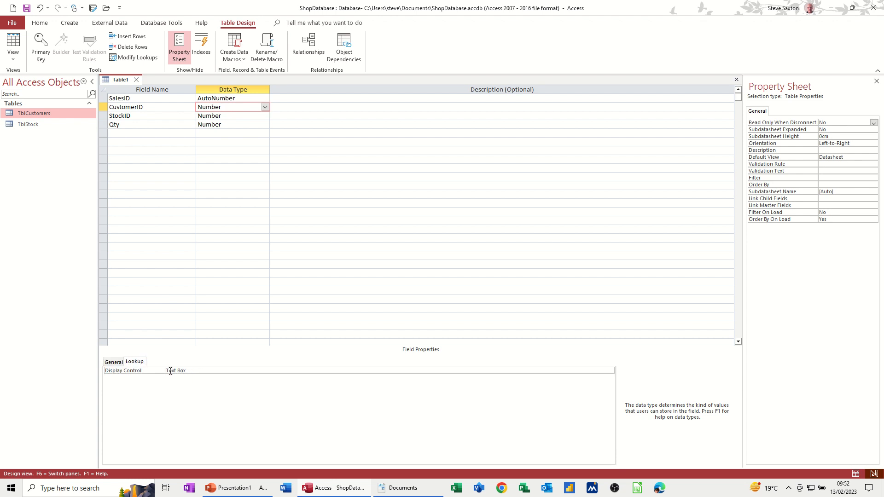
Make CustomerID a Lookup Wizard field that takes its values from TblCustomers.
{"action": "left_click", "coordinate": [113, 363]}
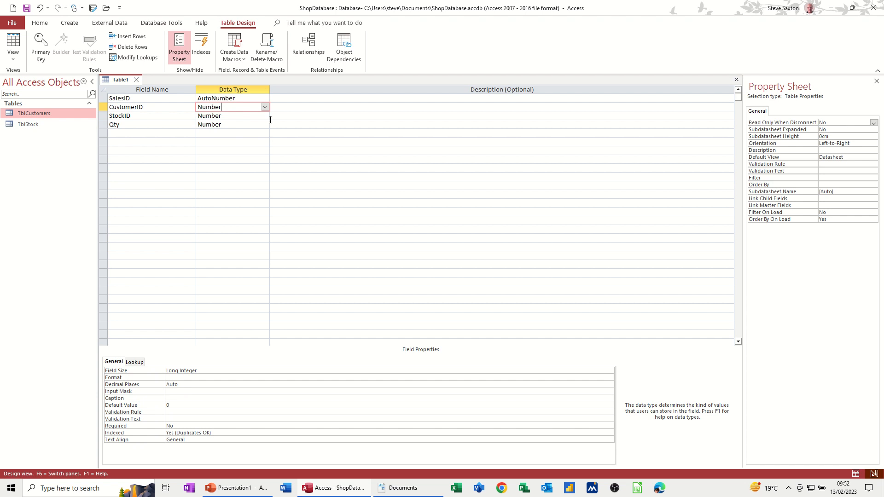
{"action": "left_click", "coordinate": [265, 107]}
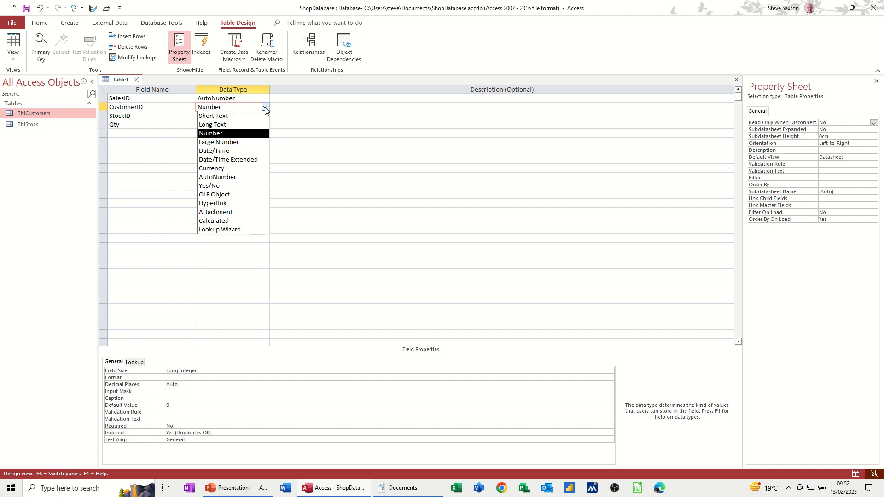
{"action": "left_click", "coordinate": [230, 229]}
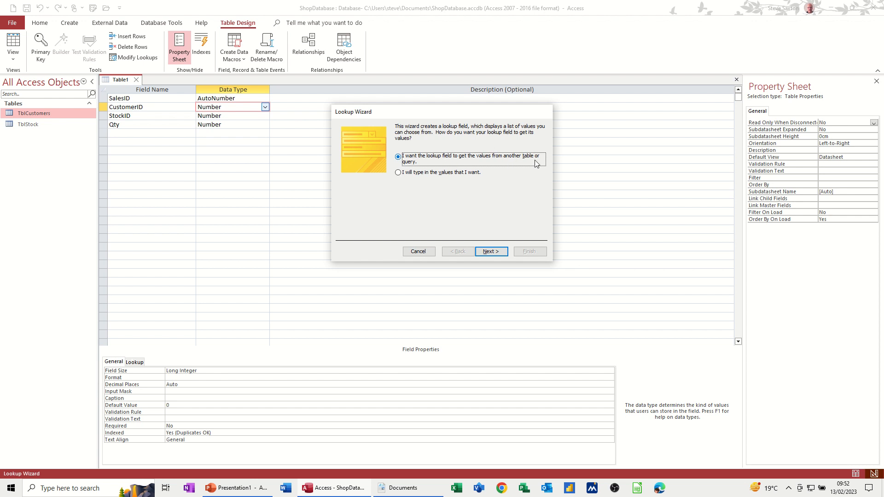
{"action": "left_click", "coordinate": [491, 251]}
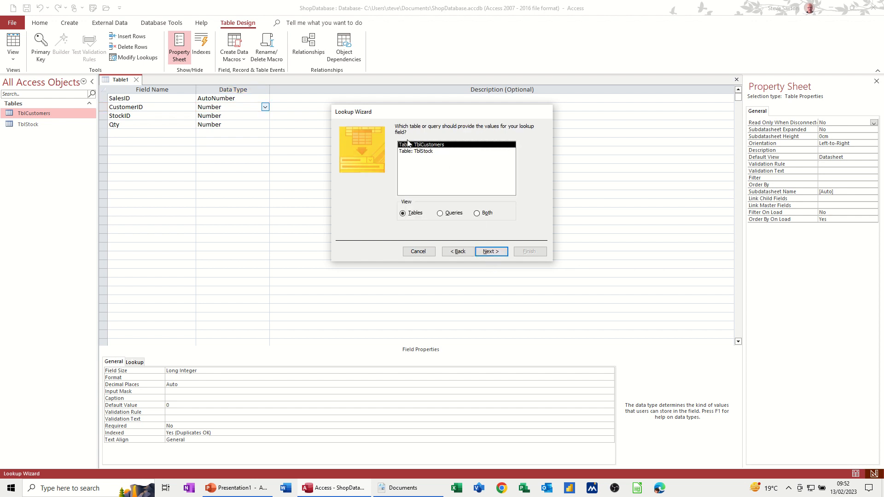
{"action": "left_click", "coordinate": [484, 252]}
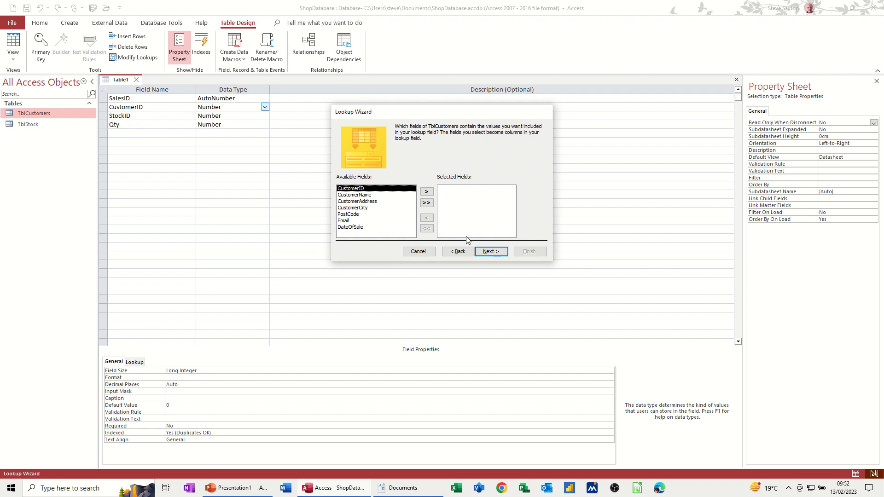
Add CustomerName and Email to the lookup, skip sorting, and keep the key column hidden.
{"action": "double_click", "coordinate": [363, 196]}
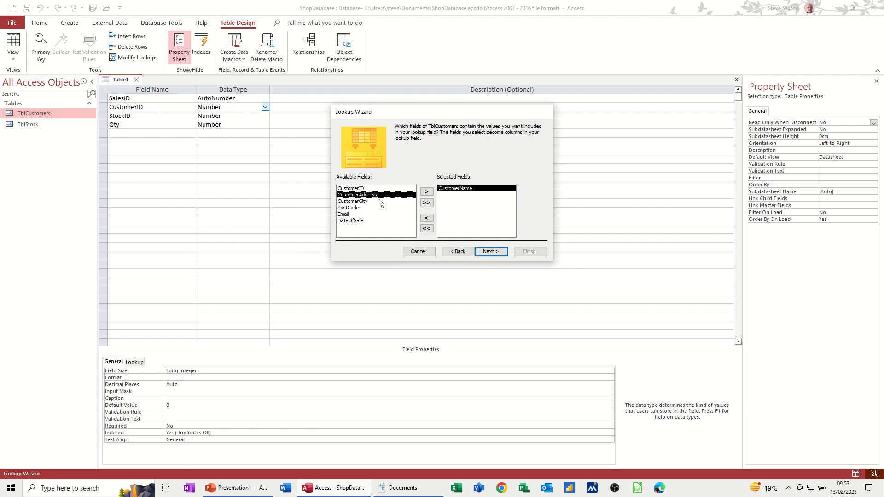
{"action": "double_click", "coordinate": [346, 215]}
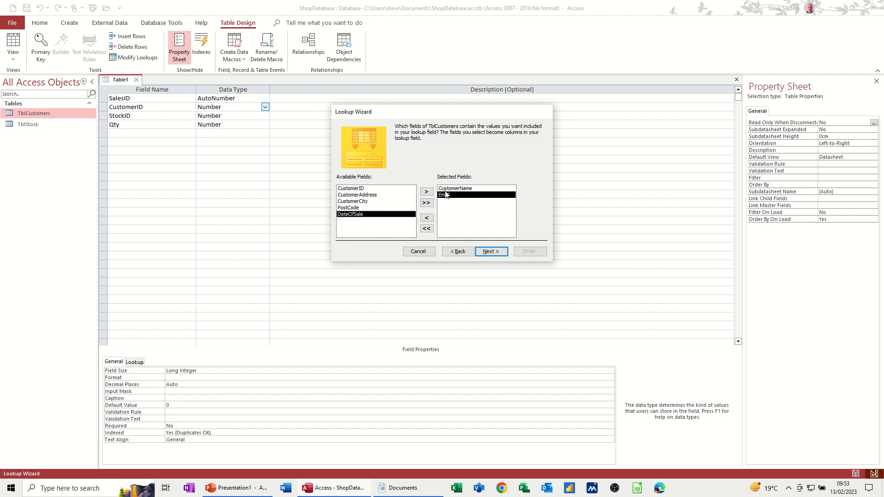
{"action": "left_click", "coordinate": [491, 253]}
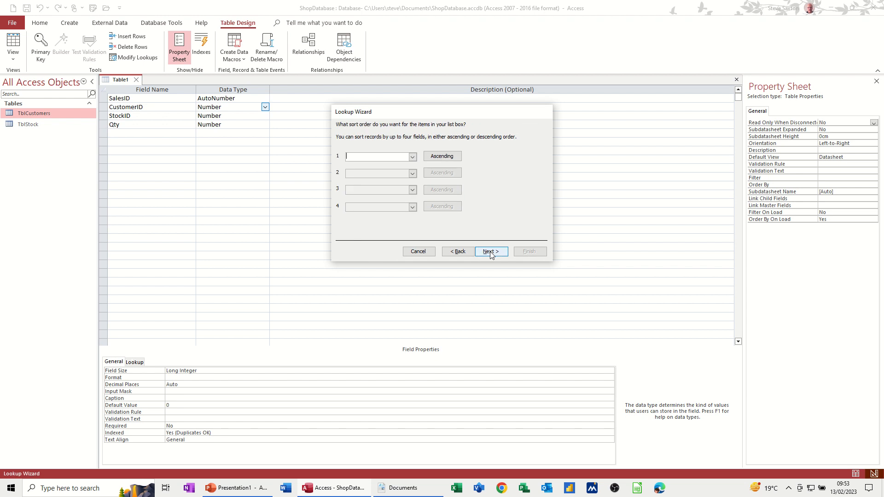
{"action": "left_click", "coordinate": [491, 252]}
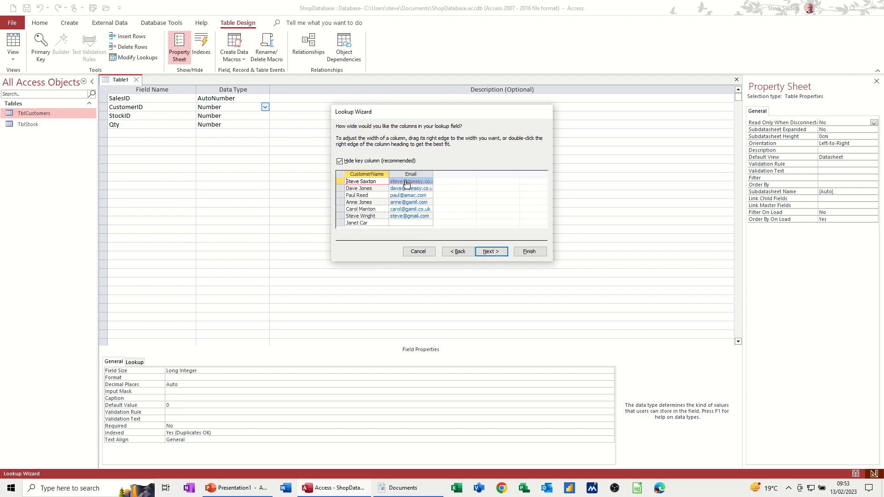
{"action": "left_click", "coordinate": [340, 162]}
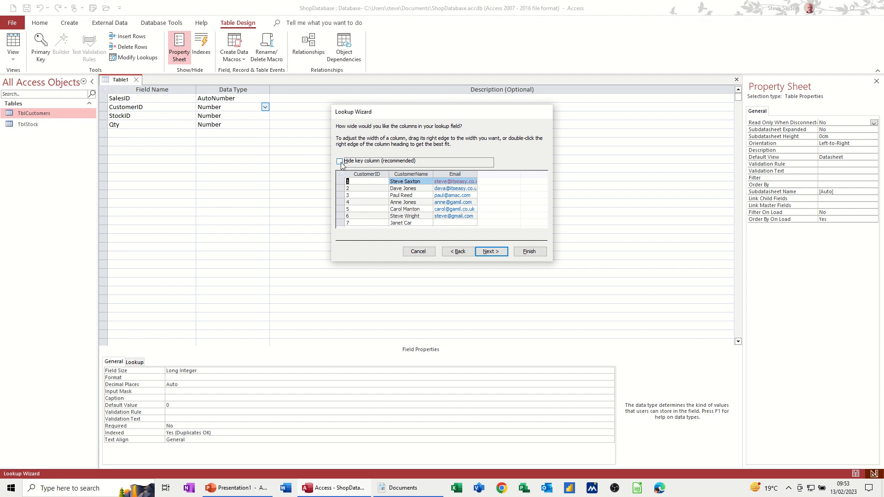
{"action": "left_click", "coordinate": [341, 163]}
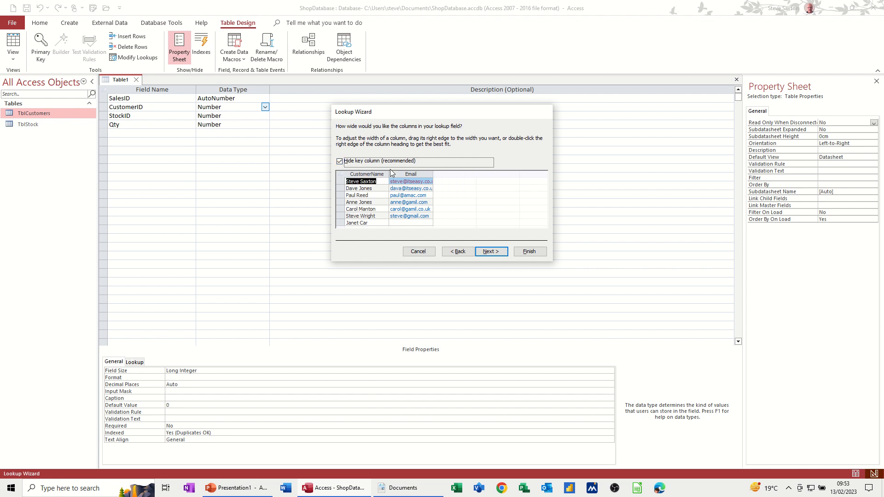
{"action": "left_click", "coordinate": [491, 254]}
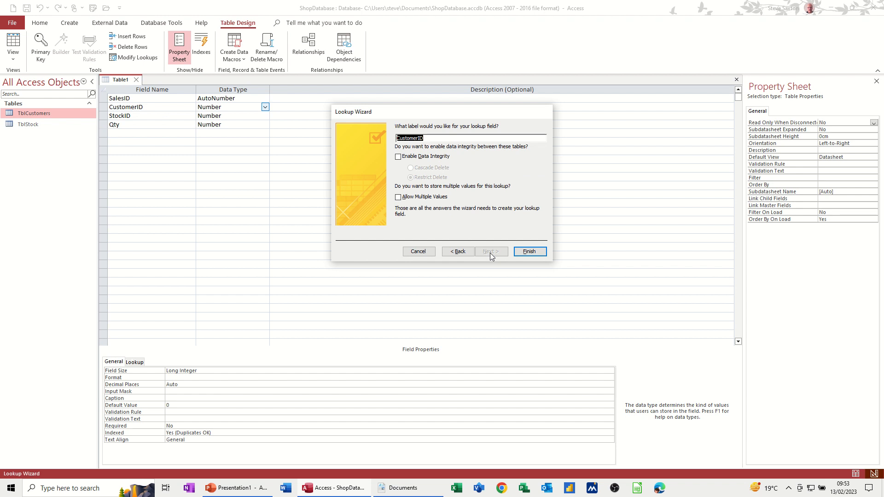
Label the lookup field Customer, enable data integrity with Restrict Delete, and finish the wizard.
{"action": "left_click", "coordinate": [428, 138]}
{"action": "left_click", "coordinate": [399, 158]}
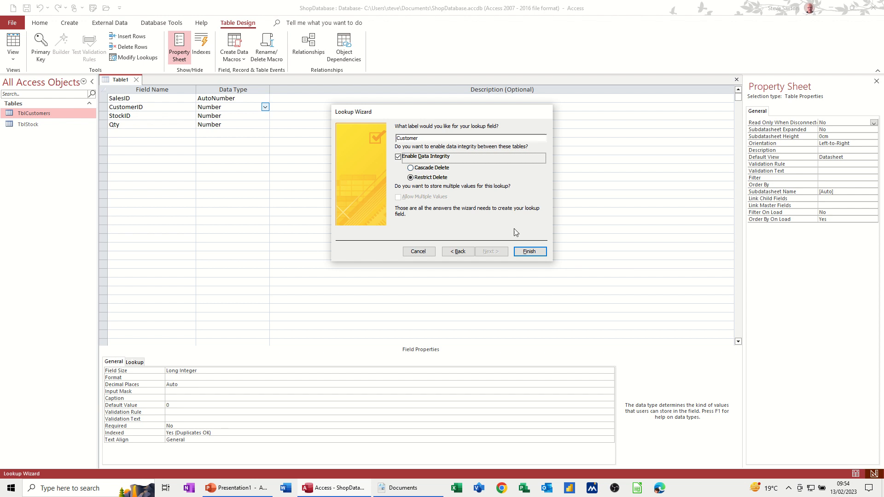
{"action": "left_click", "coordinate": [526, 255]}
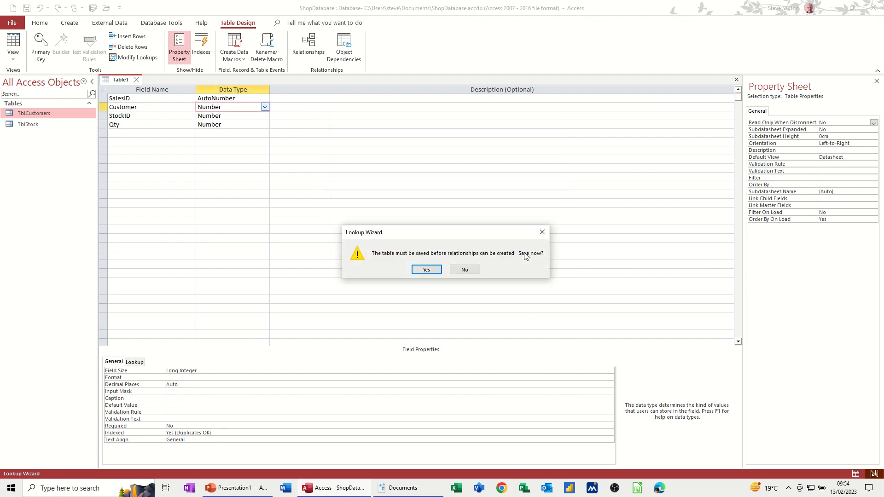
Save the new table as TblSales without letting Access add a primary key.
{"action": "left_click", "coordinate": [426, 269]}
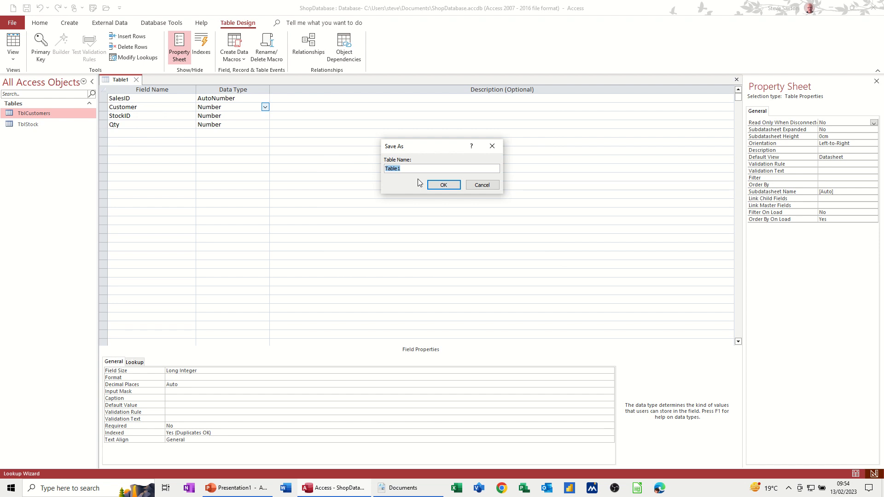
{"action": "type", "text": "Tb"}
{"action": "left_click", "coordinate": [448, 185]}
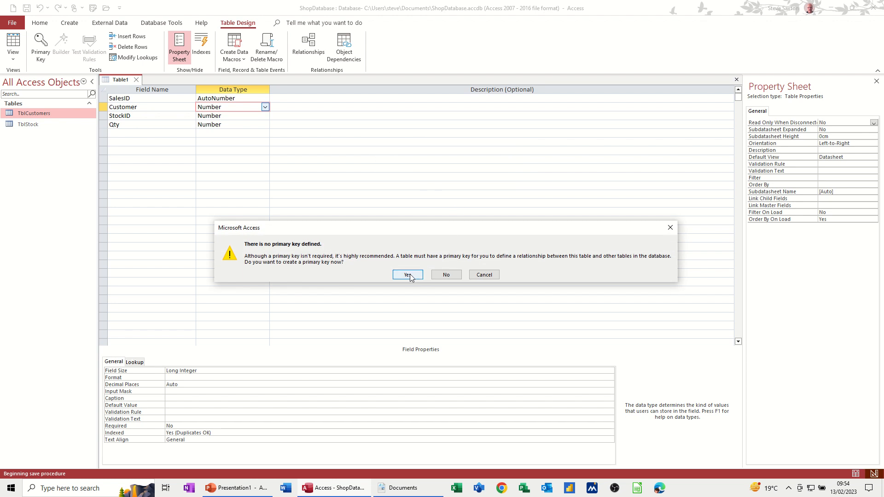
{"action": "left_click", "coordinate": [447, 275]}
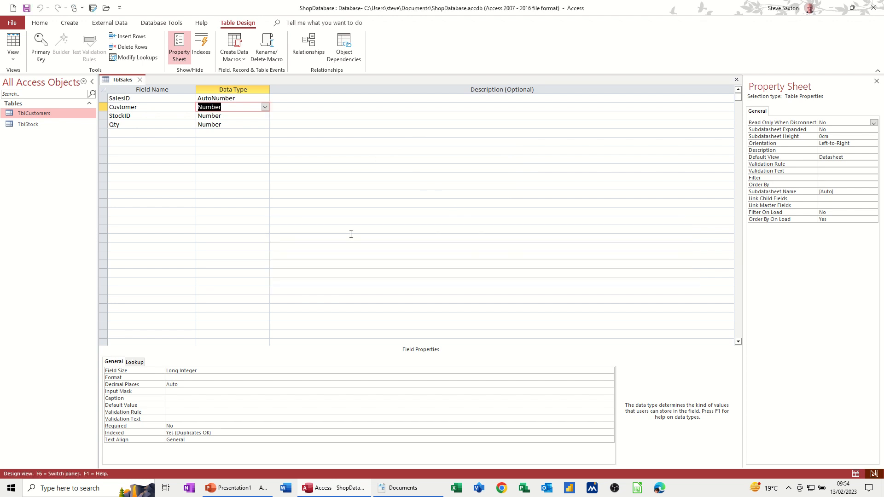
Set SalesID as the table's primary key and begin renaming the StockID field.
{"action": "left_click", "coordinate": [230, 117]}
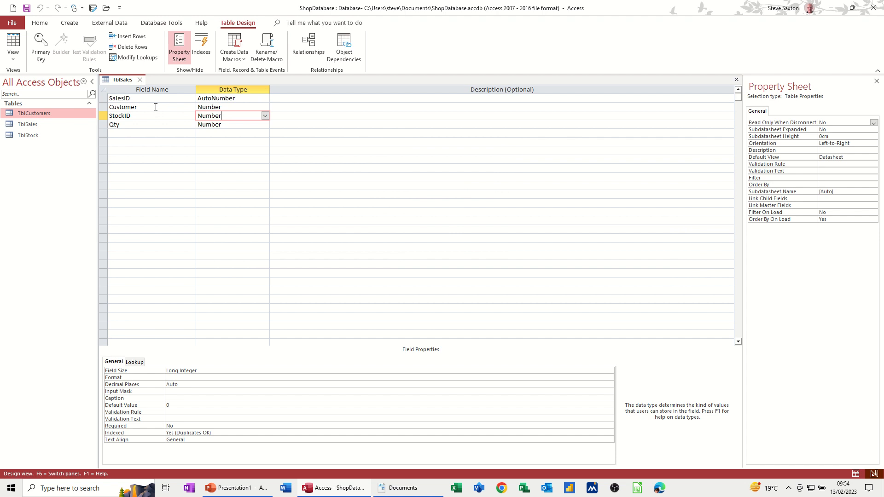
{"action": "left_click", "coordinate": [144, 97]}
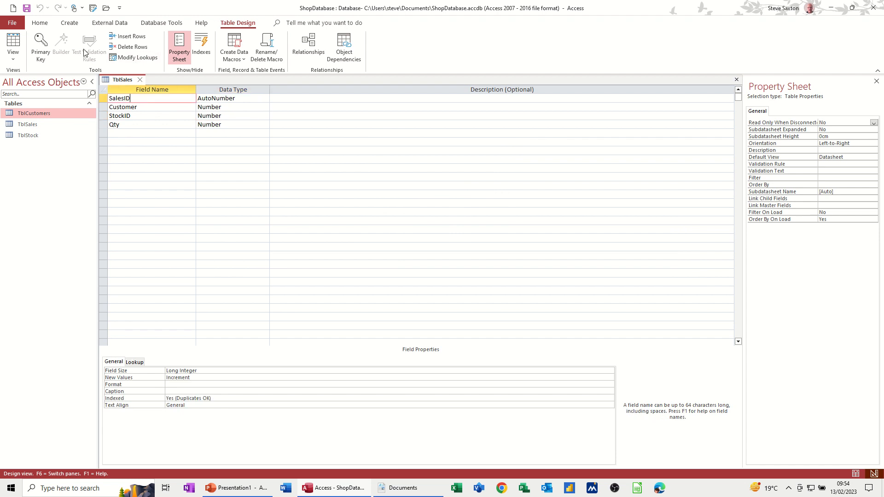
{"action": "left_click", "coordinate": [41, 45]}
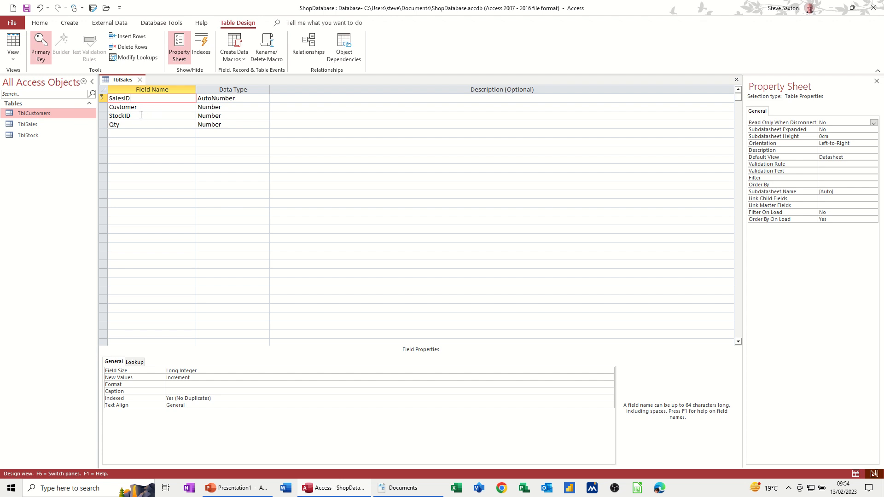
{"action": "left_click", "coordinate": [156, 115]}
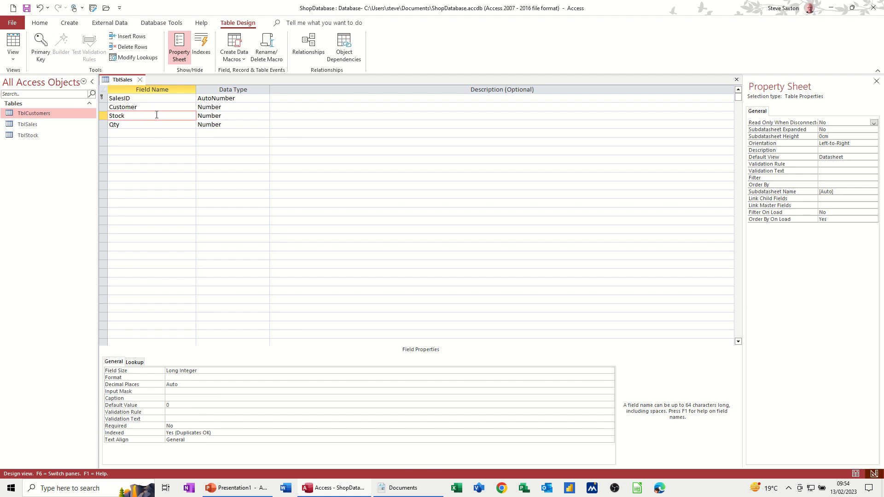
Rename StockID to Stock and start a lookup on it sourced from TblStock.
{"action": "left_click", "coordinate": [151, 123]}
{"action": "left_click", "coordinate": [153, 118]}
{"action": "left_click", "coordinate": [256, 115]}
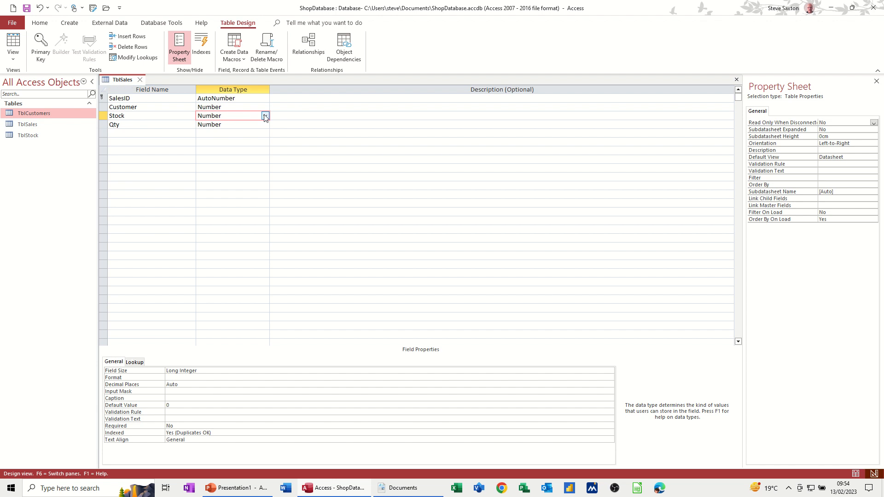
{"action": "left_click", "coordinate": [266, 116]}
{"action": "left_click", "coordinate": [238, 239]}
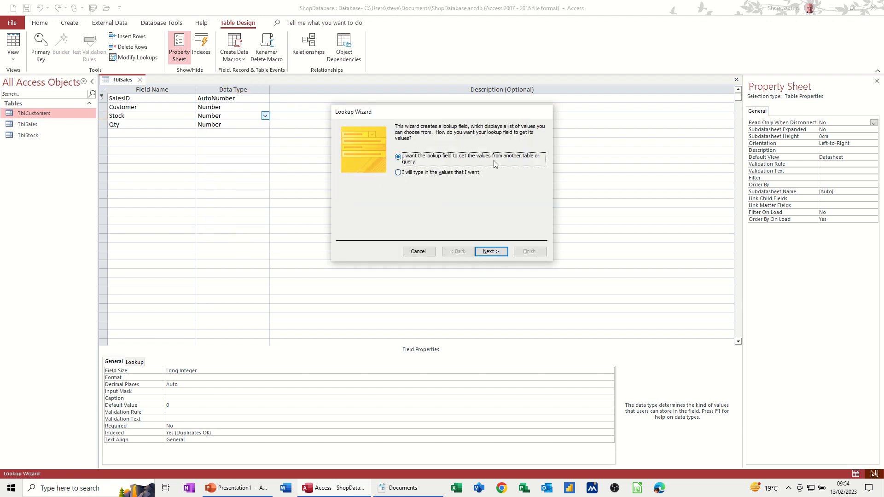
{"action": "left_click", "coordinate": [495, 252]}
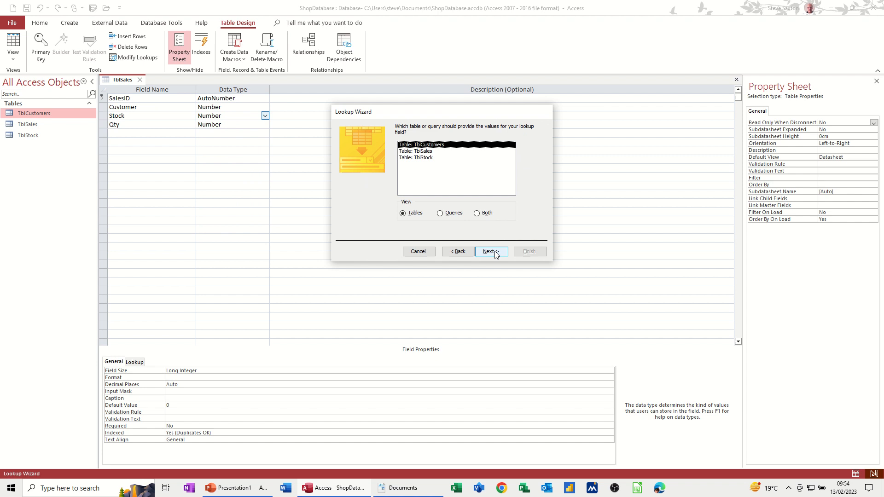
{"action": "left_click", "coordinate": [428, 159]}
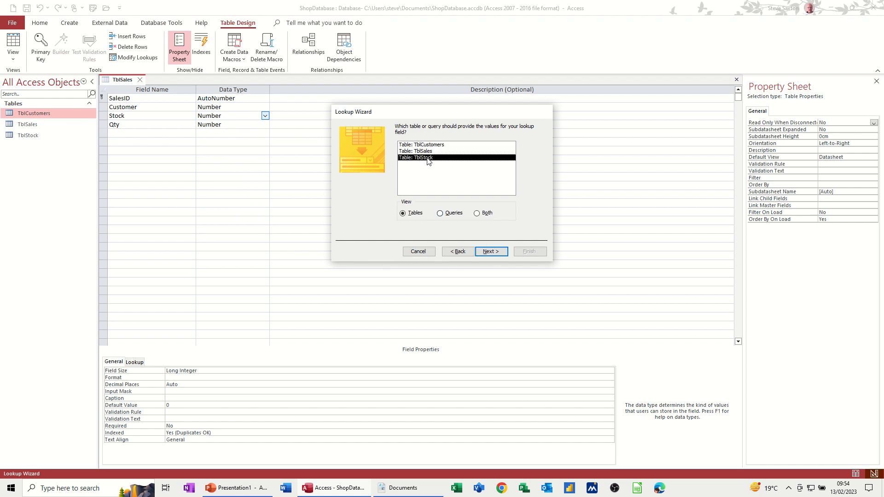
{"action": "left_click", "coordinate": [491, 253]}
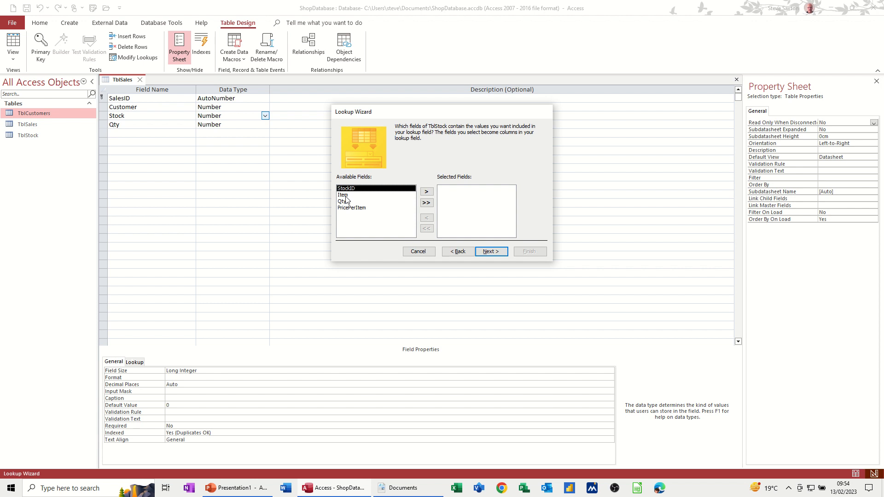
Add Item and PricePerItem, skip sorting, keep the key hidden, and enforce data integrity before saving.
{"action": "double_click", "coordinate": [345, 196]}
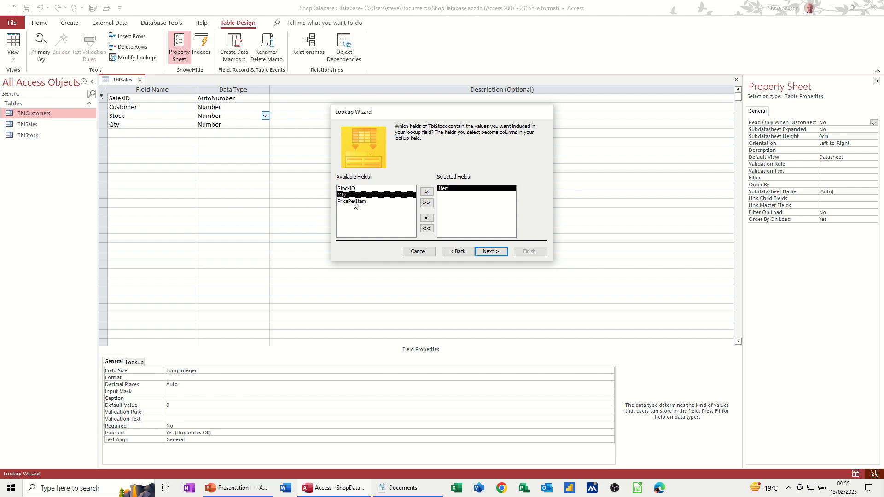
{"action": "double_click", "coordinate": [356, 203]}
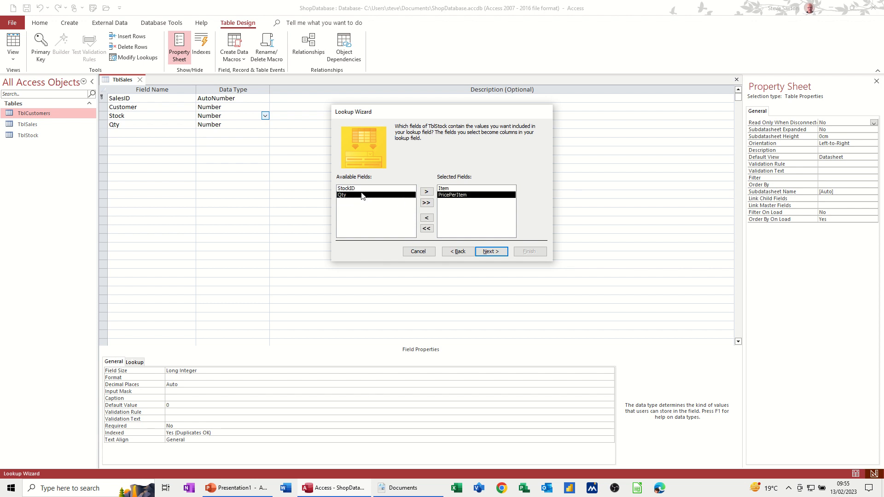
{"action": "left_click", "coordinate": [491, 252]}
{"action": "left_click", "coordinate": [491, 252]}
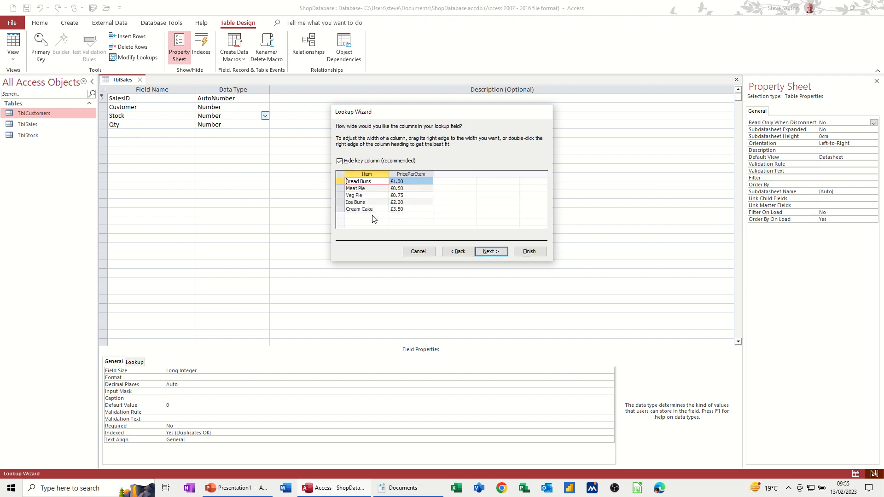
{"action": "left_click", "coordinate": [486, 252]}
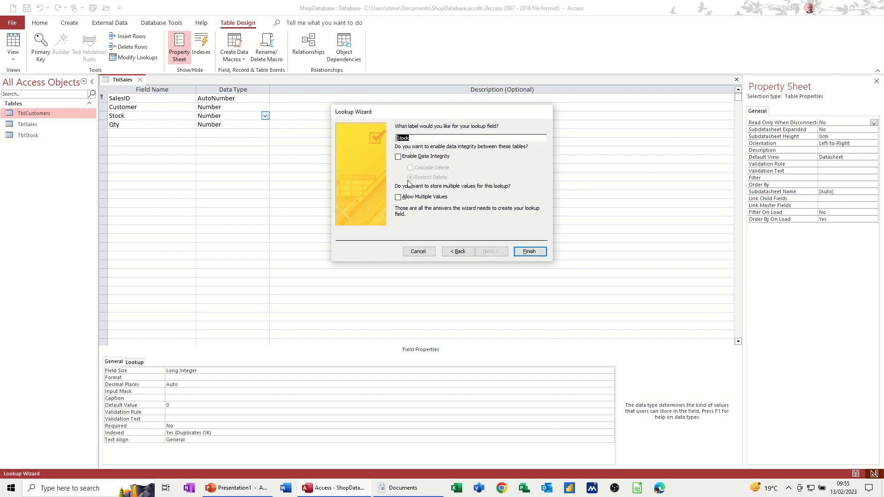
{"action": "left_click", "coordinate": [398, 157]}
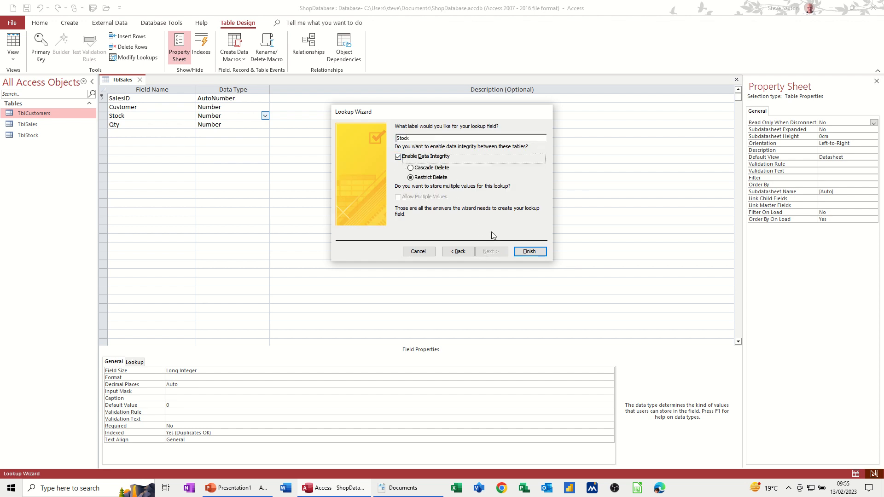
{"action": "left_click", "coordinate": [519, 251]}
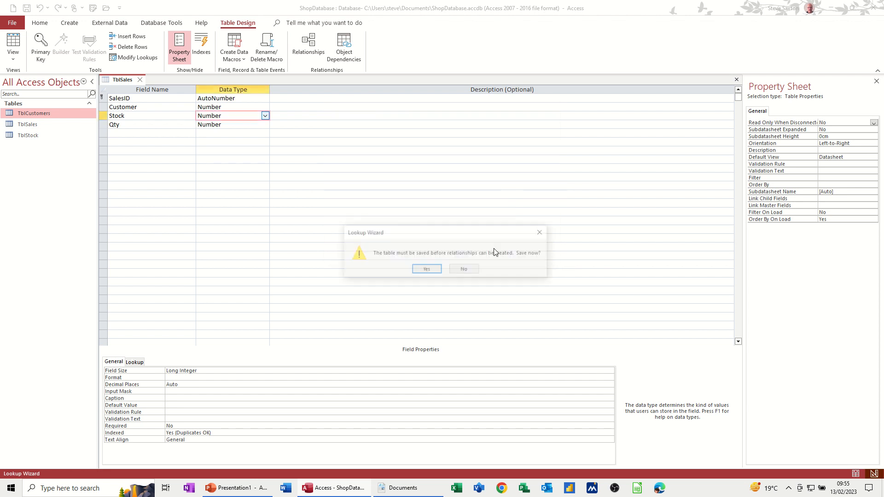
{"action": "left_click", "coordinate": [423, 271]}
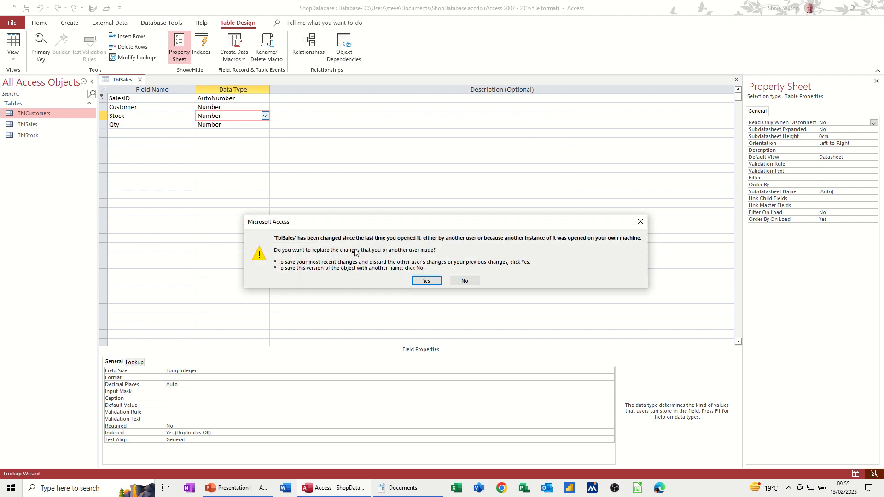
Keep the latest TblSales changes and briefly view the TblStock datasheet.
{"action": "left_click", "coordinate": [422, 281]}
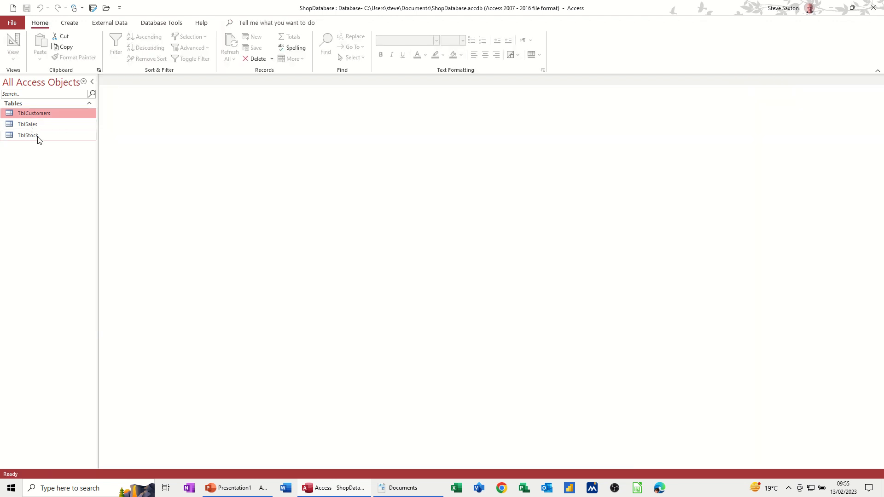
{"action": "double_click", "coordinate": [33, 138]}
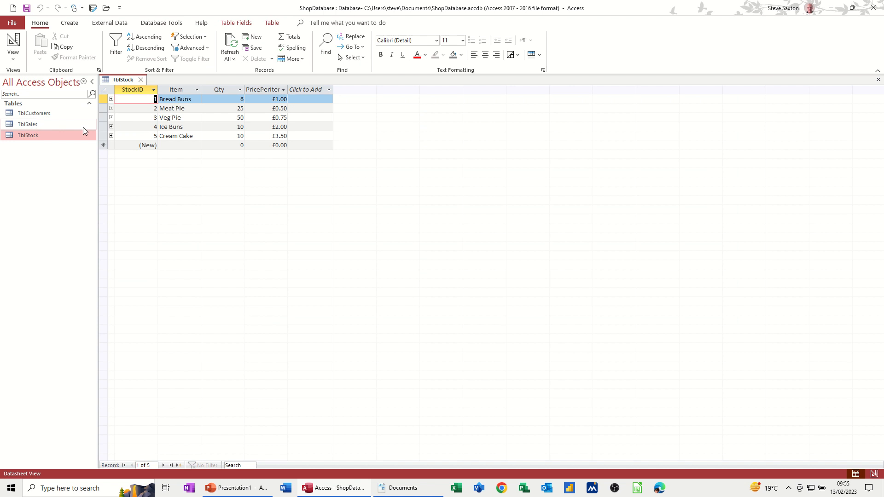
{"action": "left_click", "coordinate": [142, 81]}
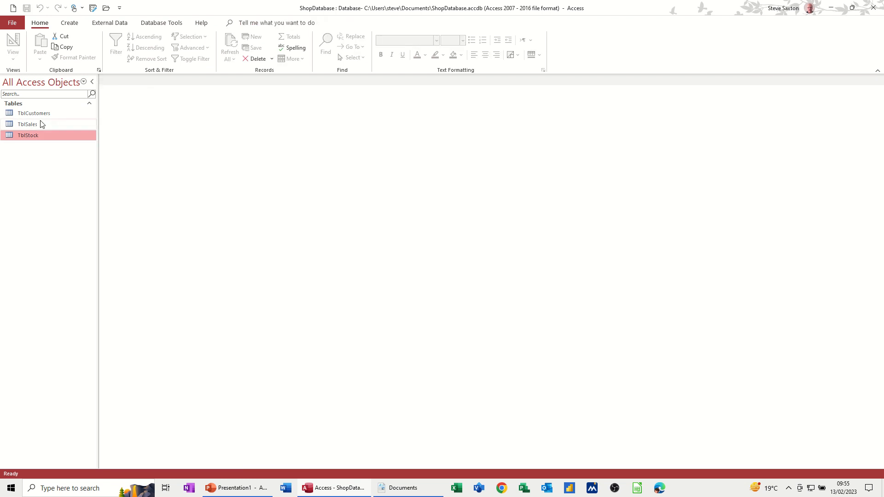
Check the Customer and Stock dropdown lists in the TblSales datasheet, then close it.
{"action": "double_click", "coordinate": [39, 125]}
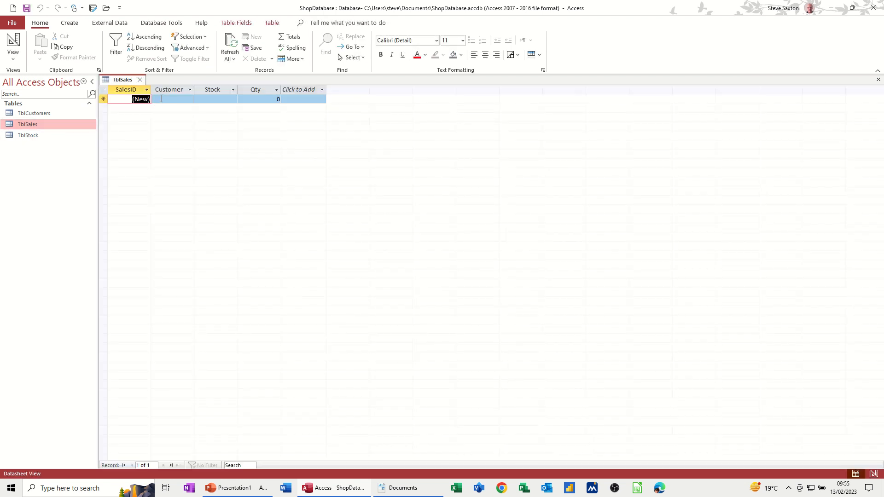
{"action": "left_click", "coordinate": [183, 99]}
{"action": "left_click", "coordinate": [189, 99]}
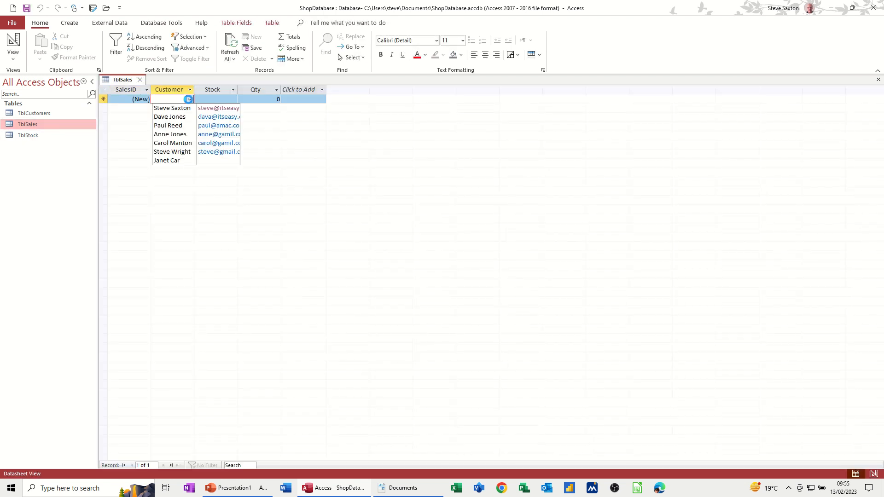
{"action": "left_click", "coordinate": [189, 100]}
{"action": "left_click", "coordinate": [220, 99]}
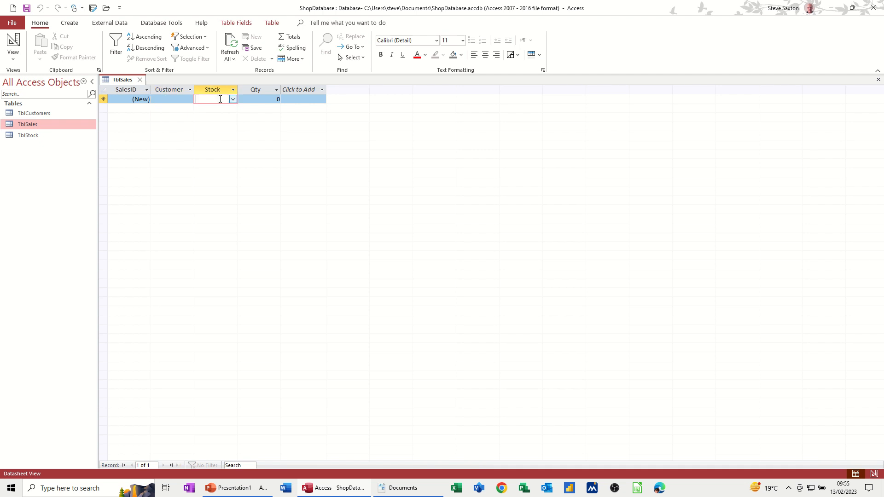
{"action": "left_click", "coordinate": [232, 100]}
{"action": "left_click", "coordinate": [232, 99]}
{"action": "left_click", "coordinate": [140, 80]}
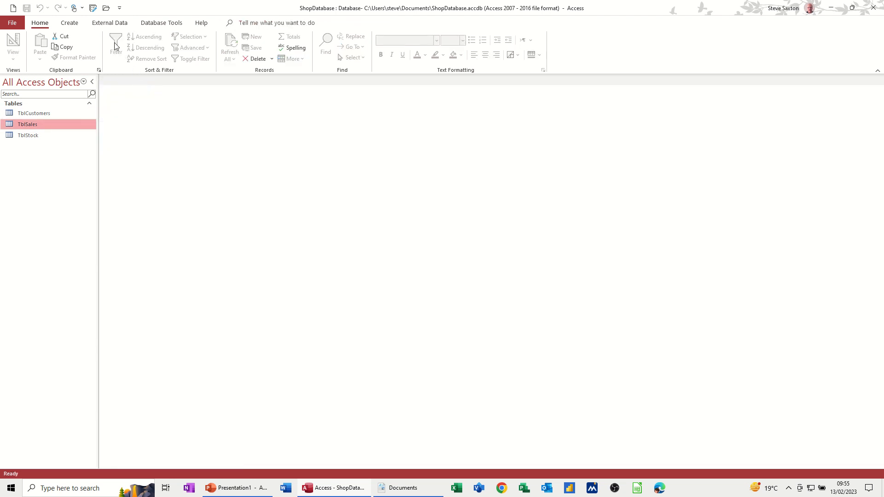
{"action": "left_click", "coordinate": [150, 24]}
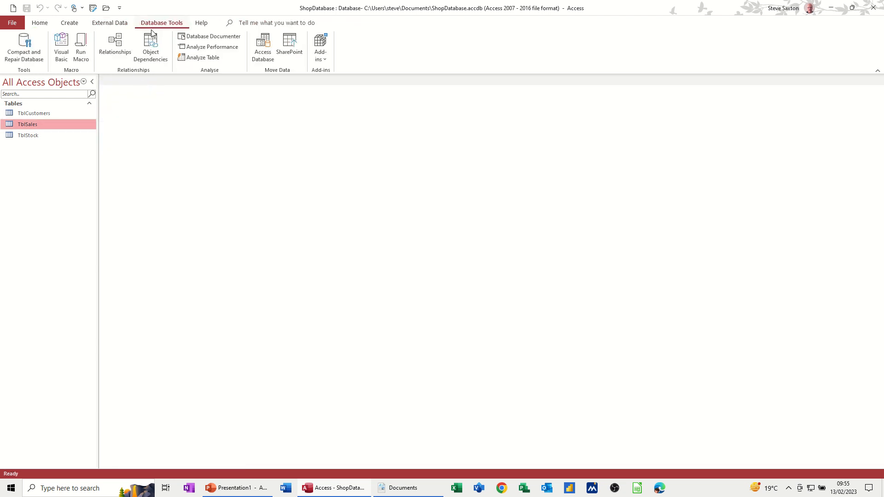
{"action": "left_click", "coordinate": [115, 46]}
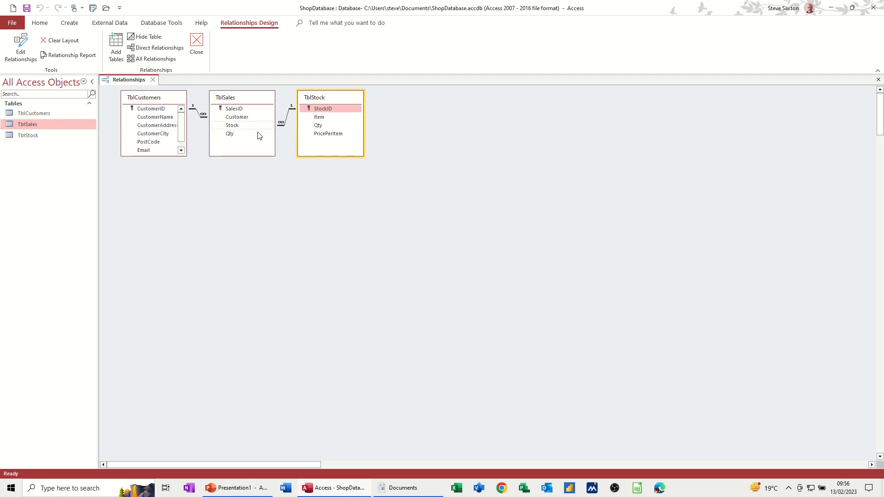
{"action": "left_click", "coordinate": [196, 44]}
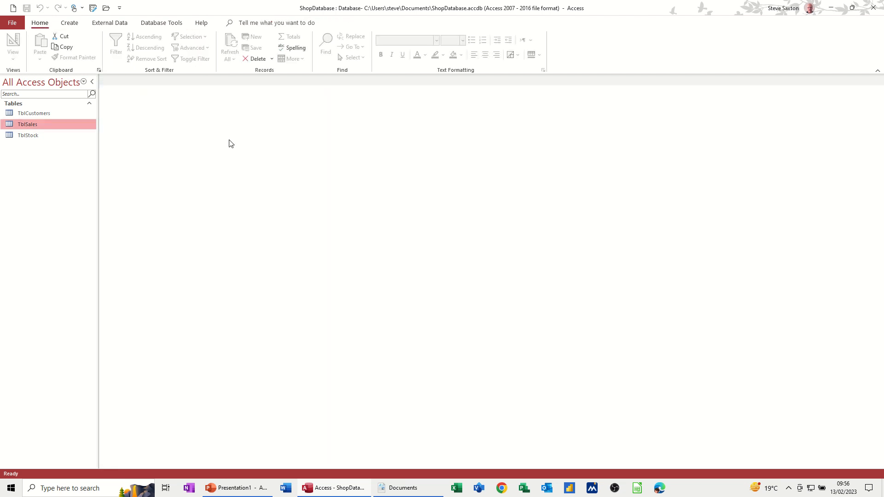
{"action": "left_click", "coordinate": [39, 115]}
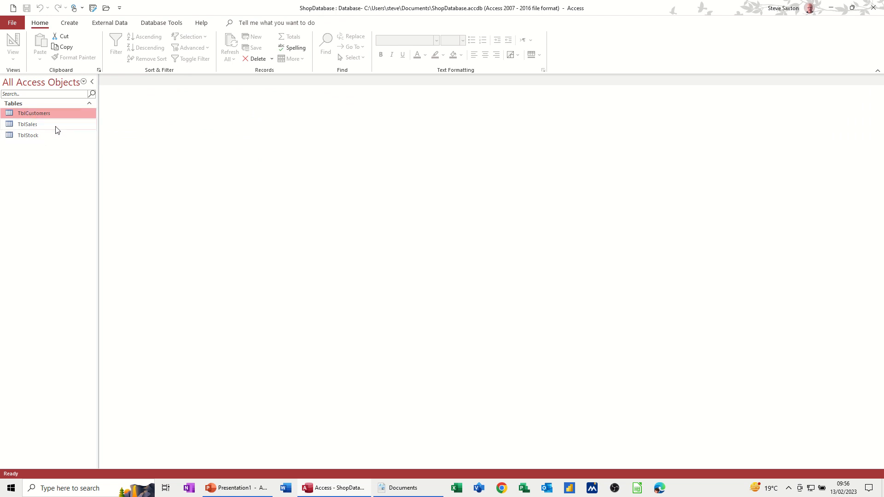